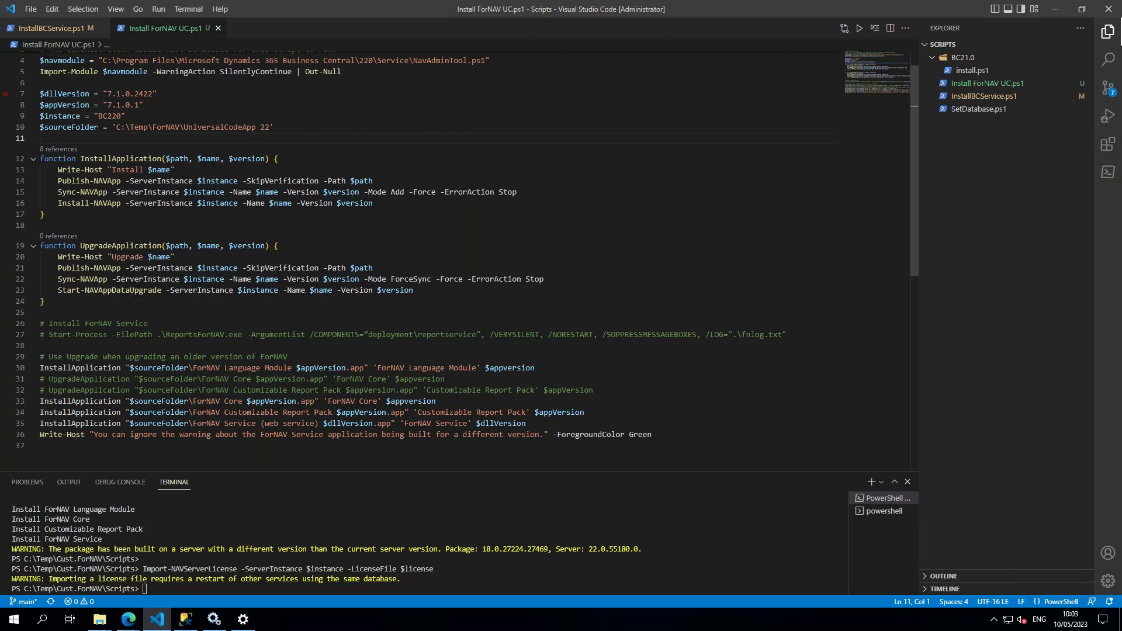
- Switch to Microsoft Edge to view the Business Central home page for CRONUS International Ltd., and return to the install script in Visual Studio Code
click(549, 423)
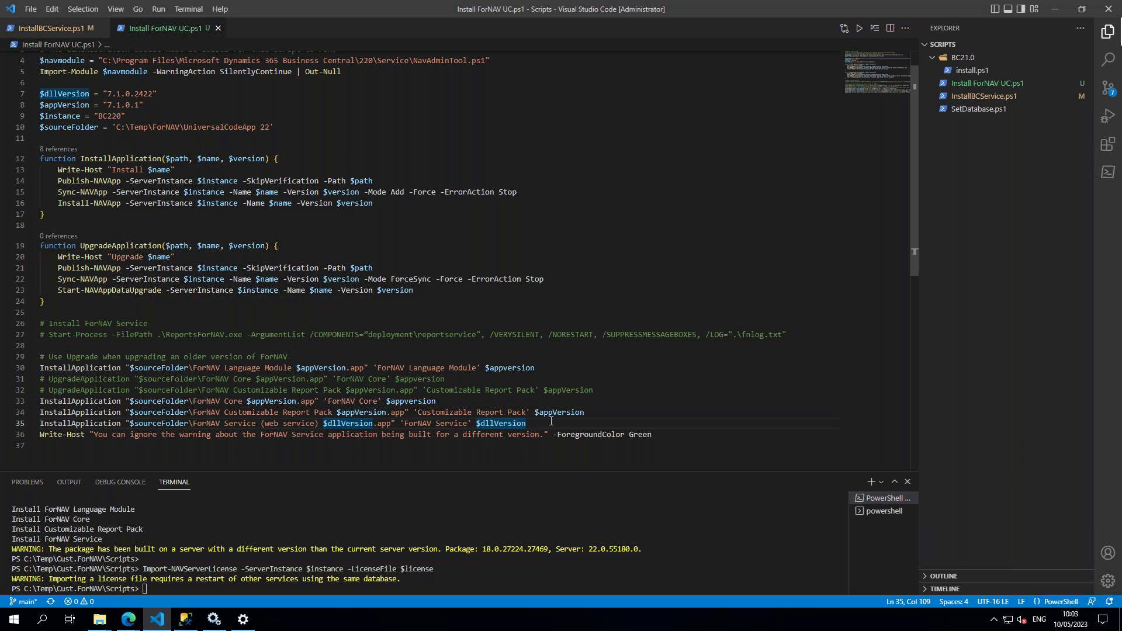
click(128, 619)
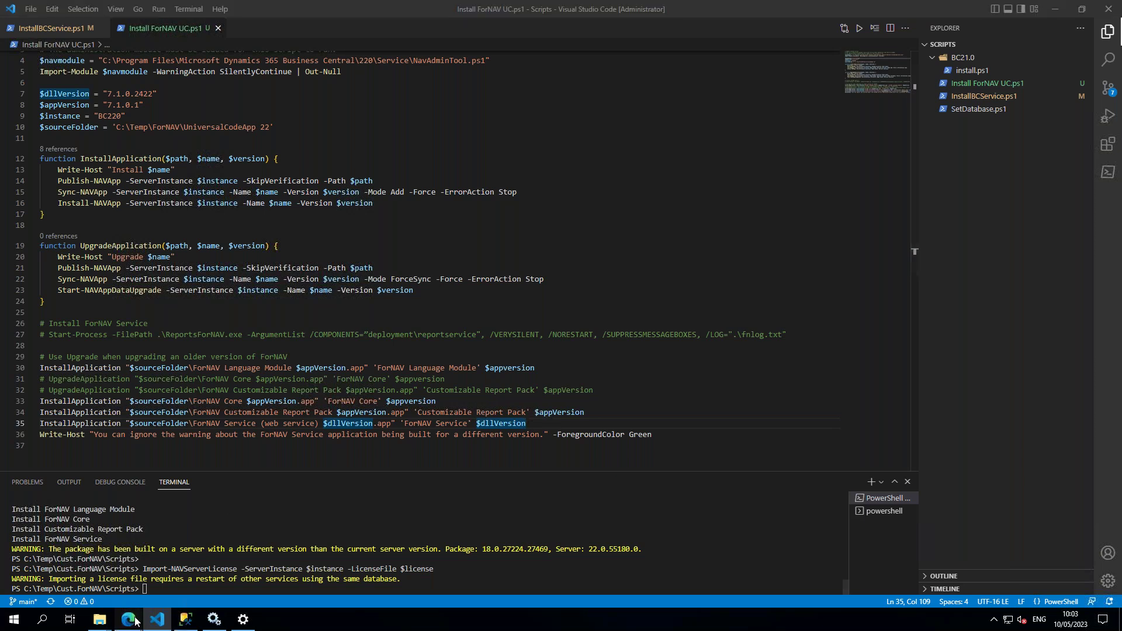
click(162, 553)
click(637, 367)
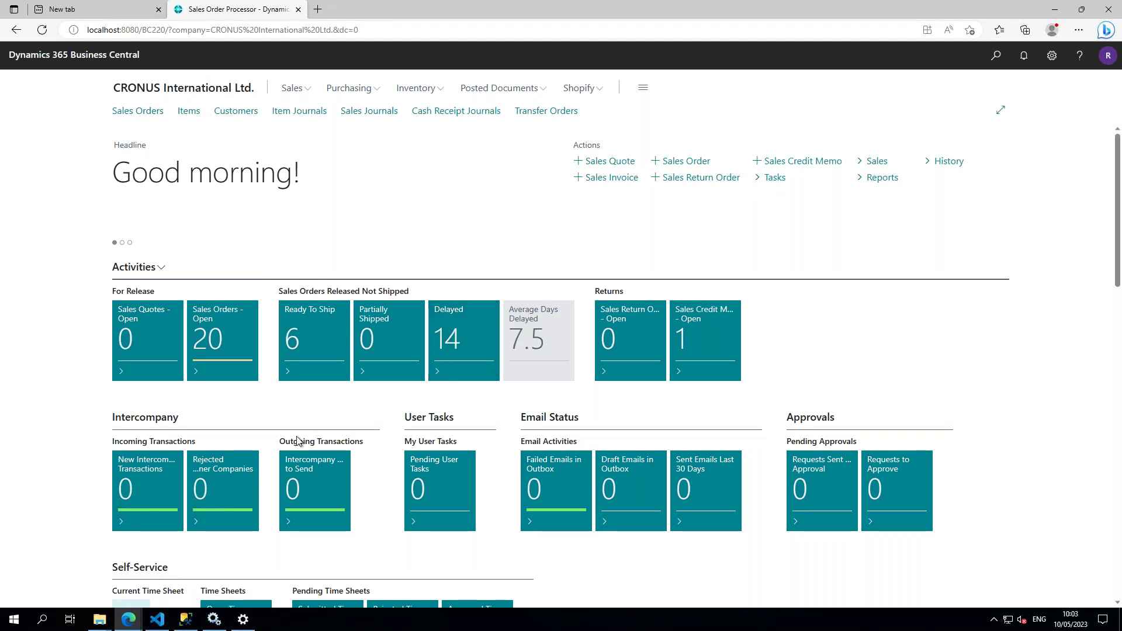
click(167, 618)
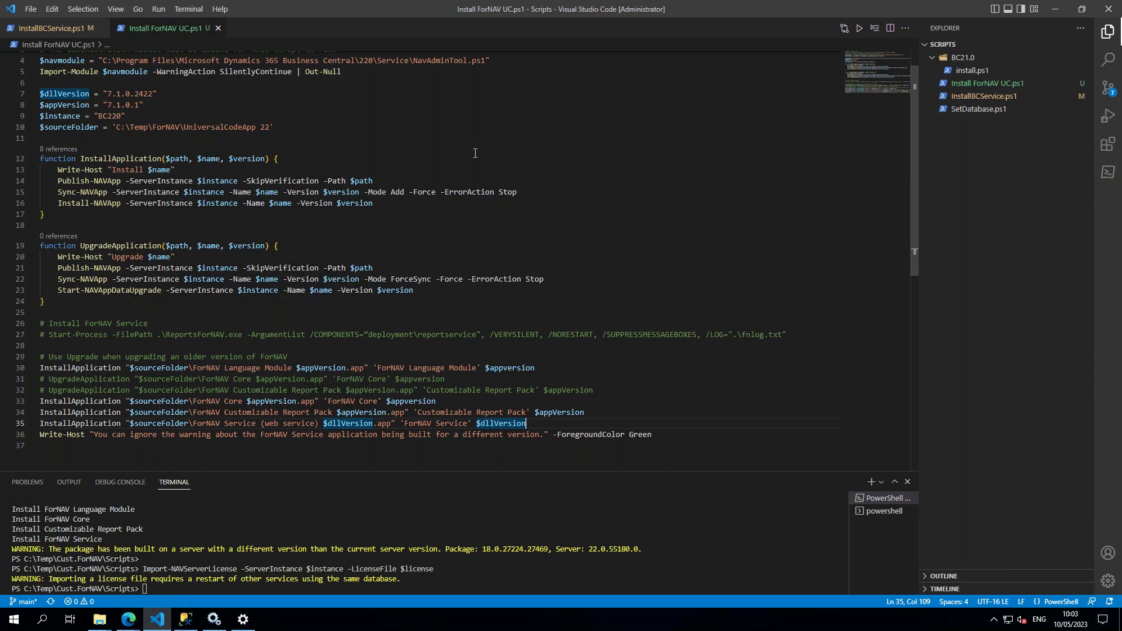
- Look over the install script and open the UniversalCodeApp 22 folder under C:\Temp\ForNAV in File Explorer to view the app files
scroll(506, 153, up, 1)
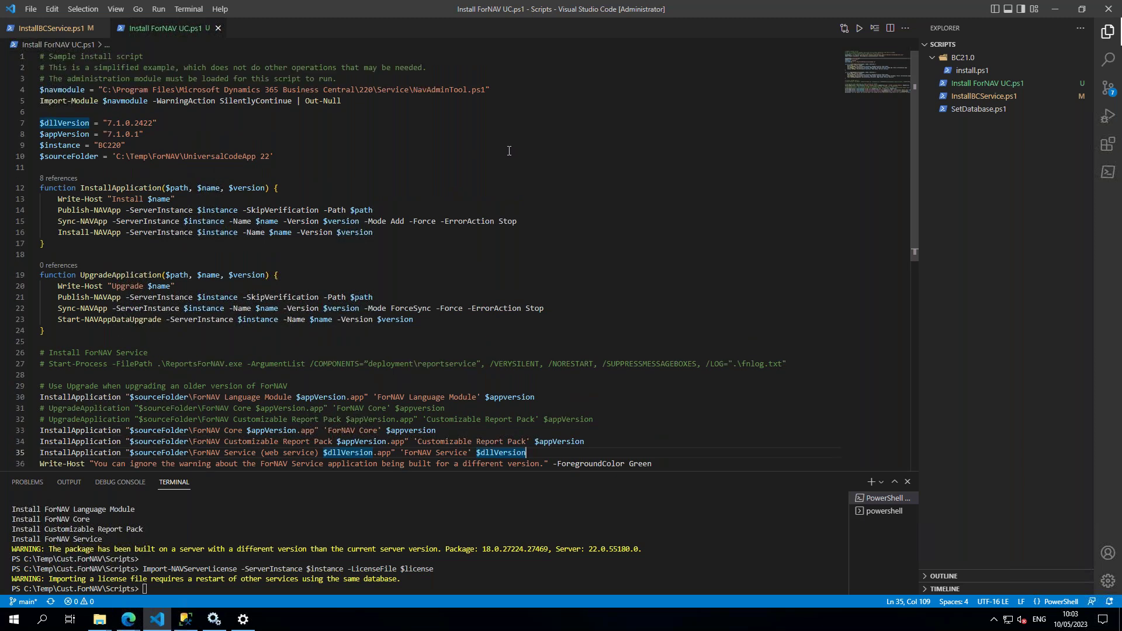
scroll(508, 151, down, 2)
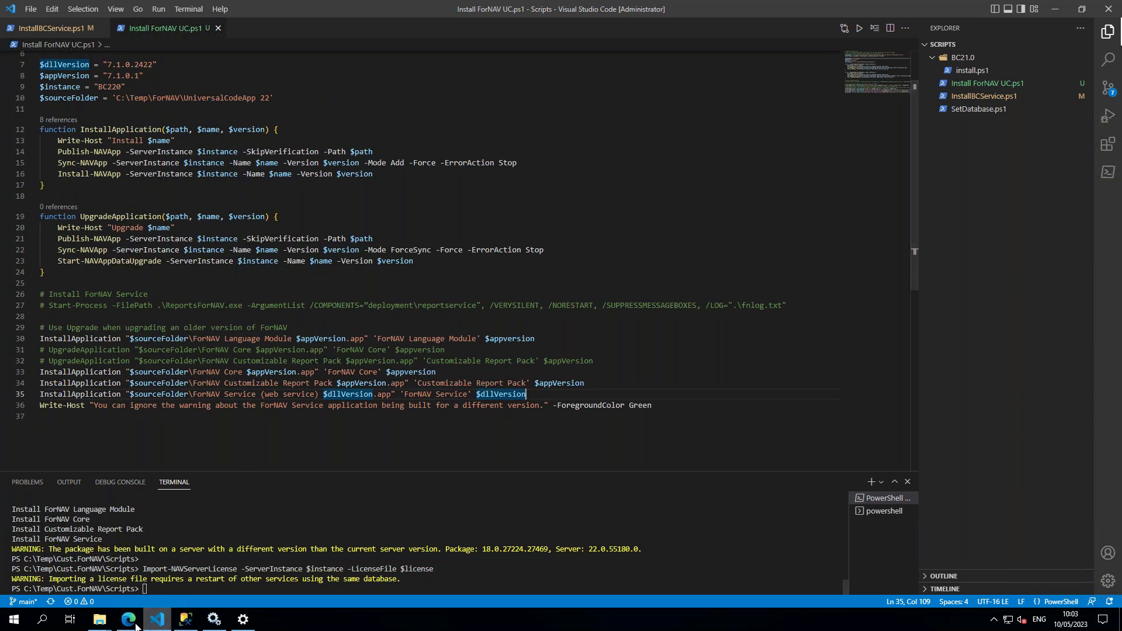
click(101, 620)
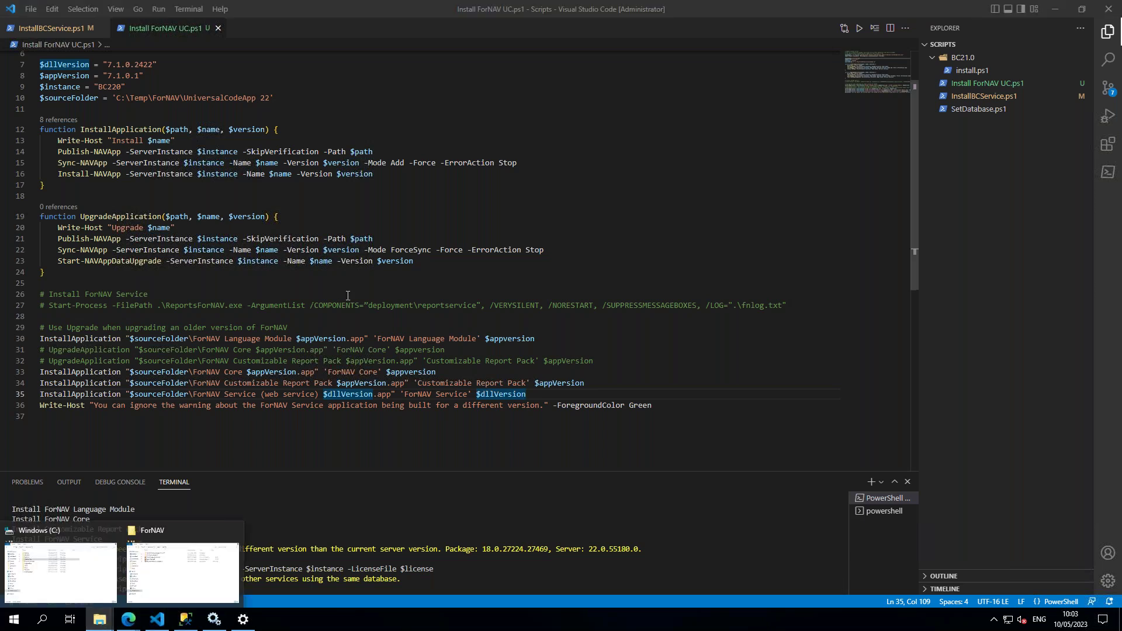
click(214, 532)
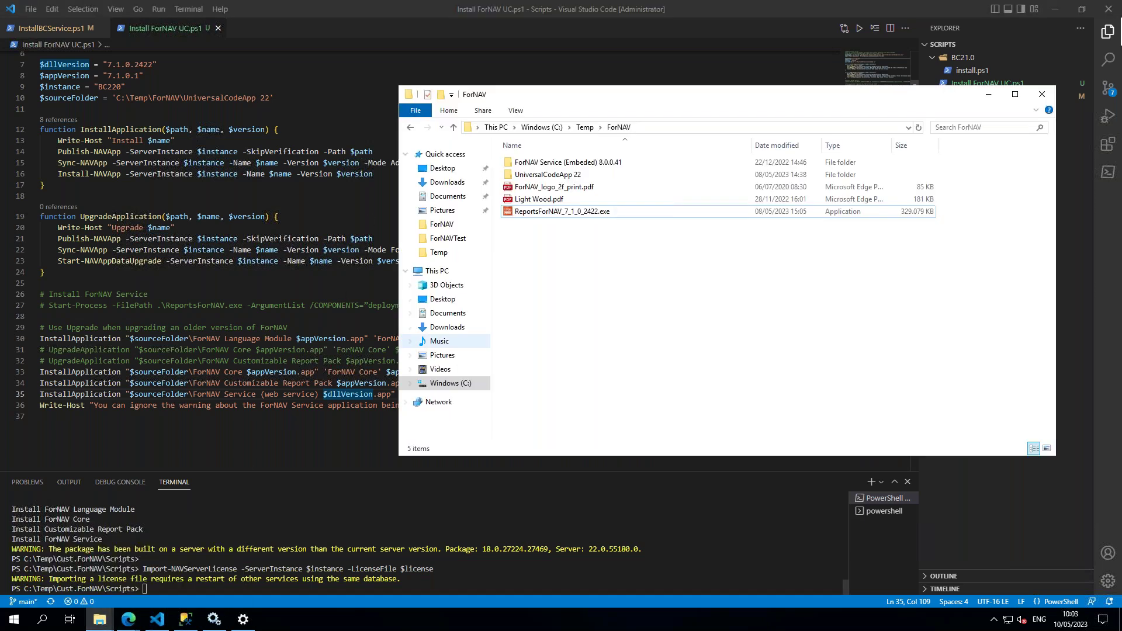
double_click(567, 176)
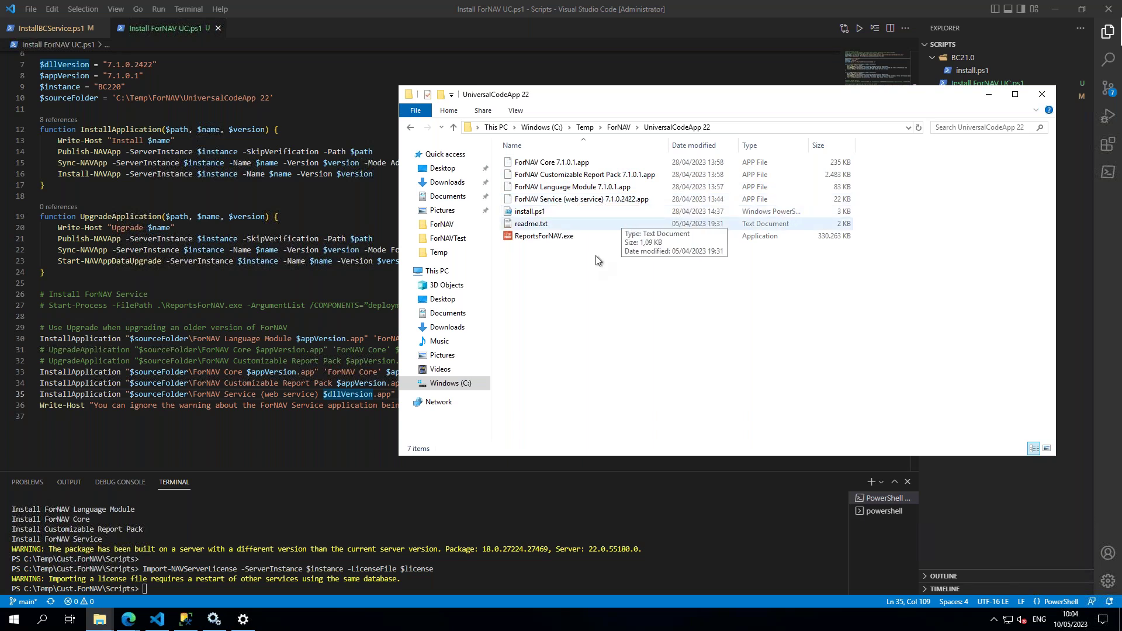
- Return to Visual Studio Code and review the version, instance and source folder variables at the start of the ForNAV install script
click(316, 274)
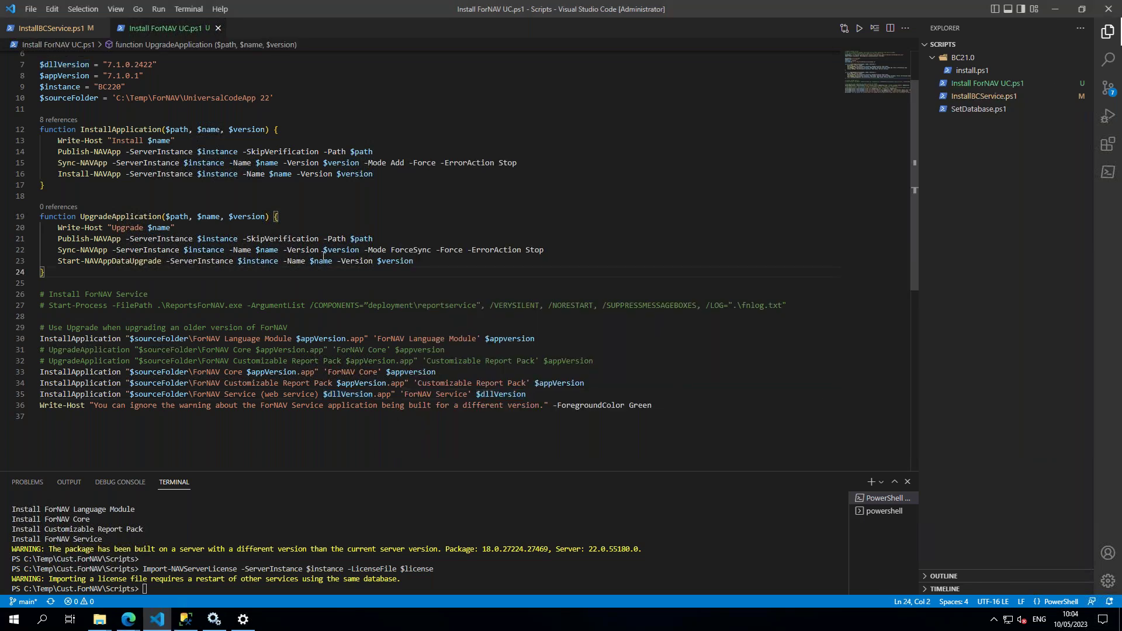
scroll(351, 242, up, 2)
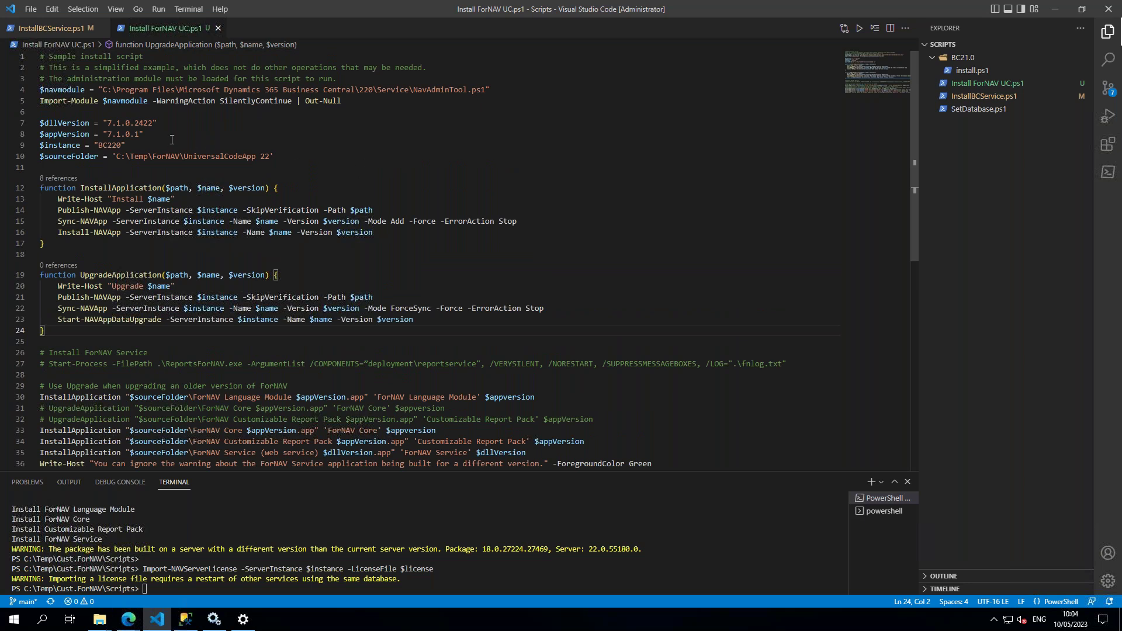
drag(172, 136, 39, 123)
drag(146, 145, 39, 145)
click(270, 157)
drag(267, 158, 40, 156)
- Examine the commented-out ForNAV Service installation command and the InstallApplication calls at the end of the script
scroll(328, 173, down, 1)
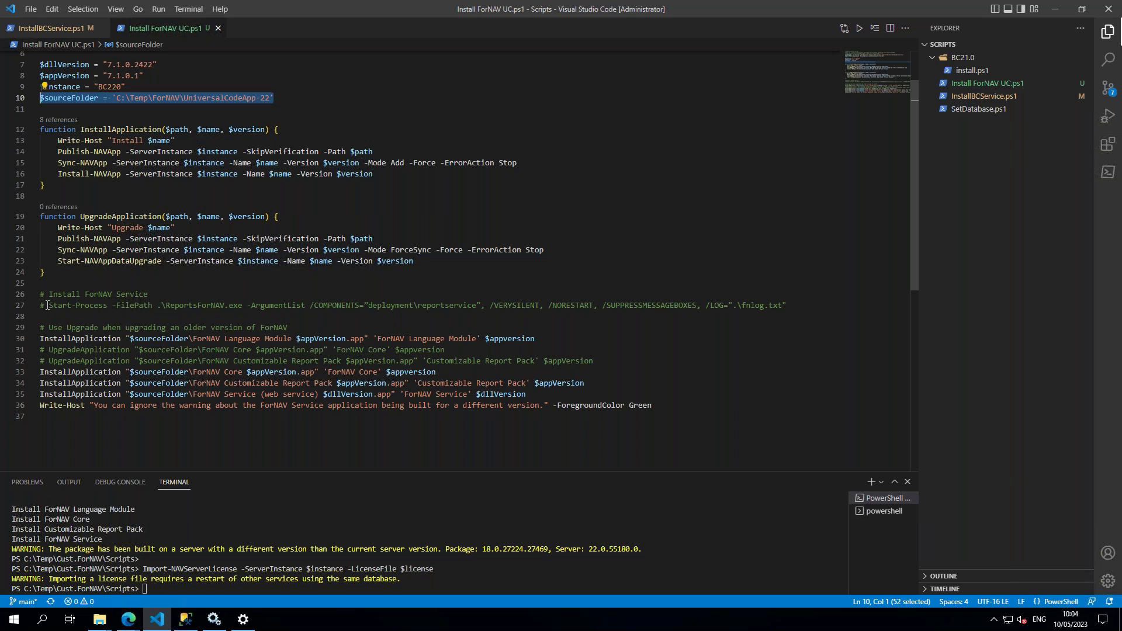
drag(49, 305, 801, 327)
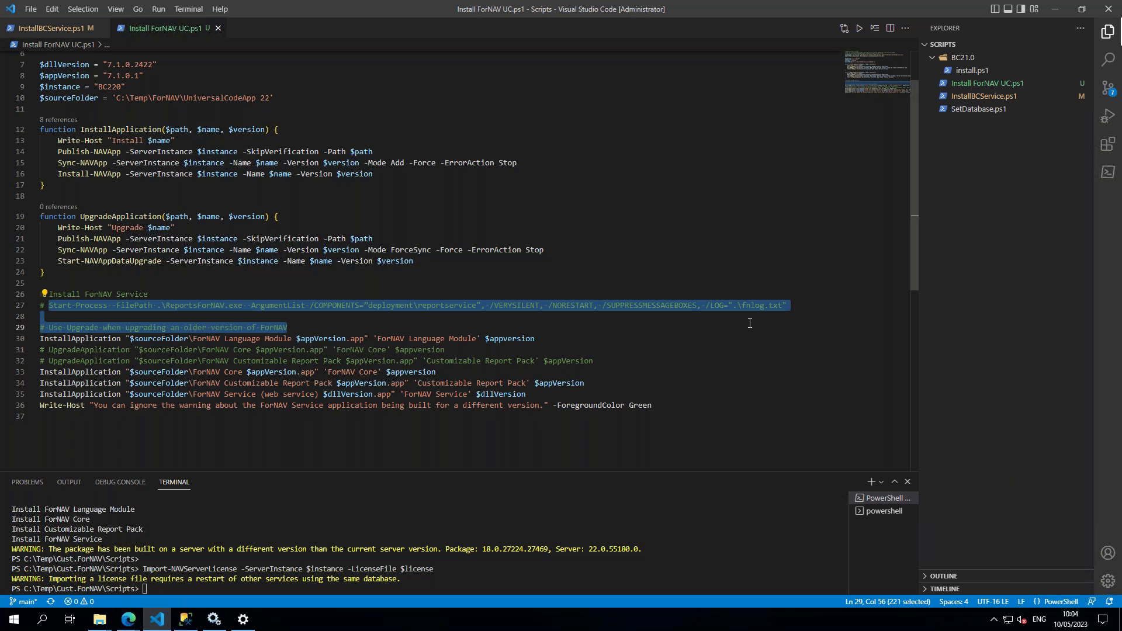
click(806, 307)
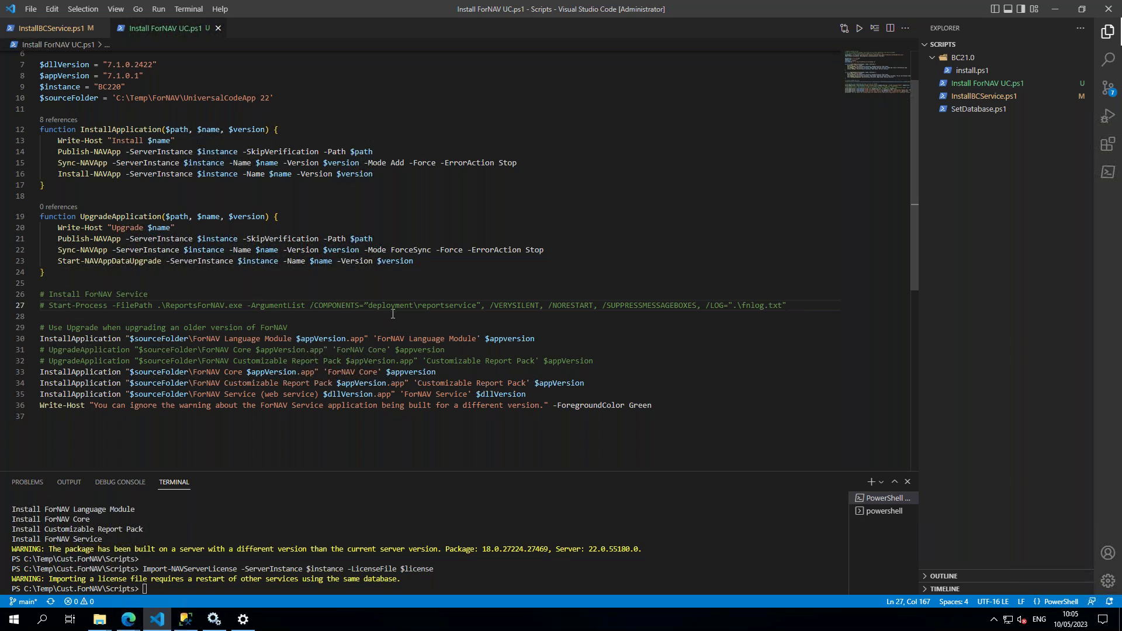
scroll(436, 339, down, 1)
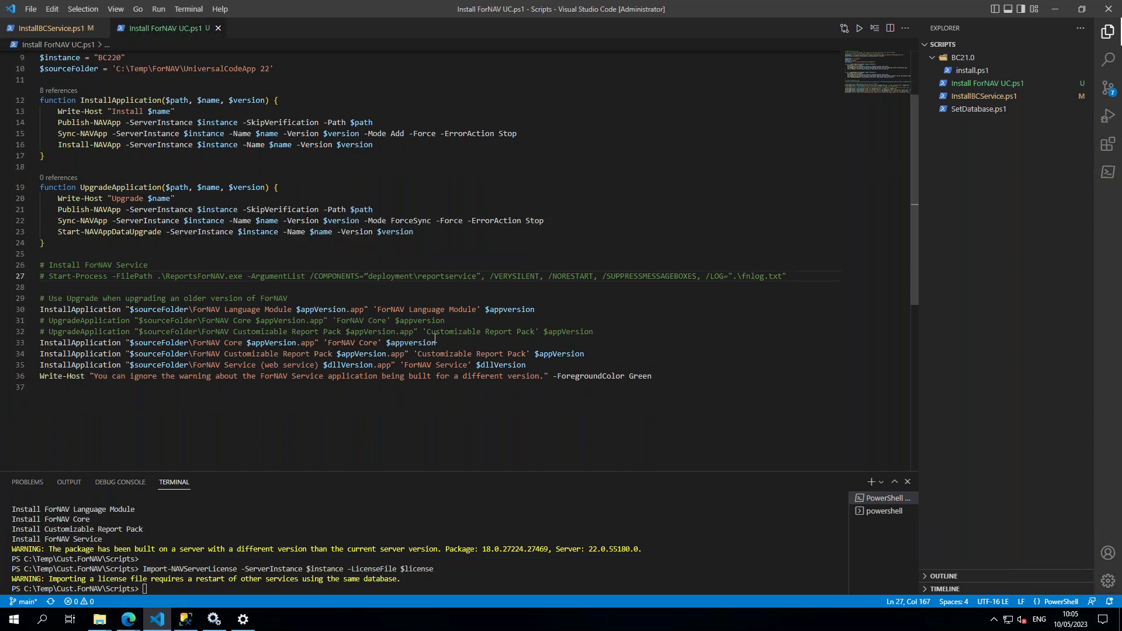
click(552, 310)
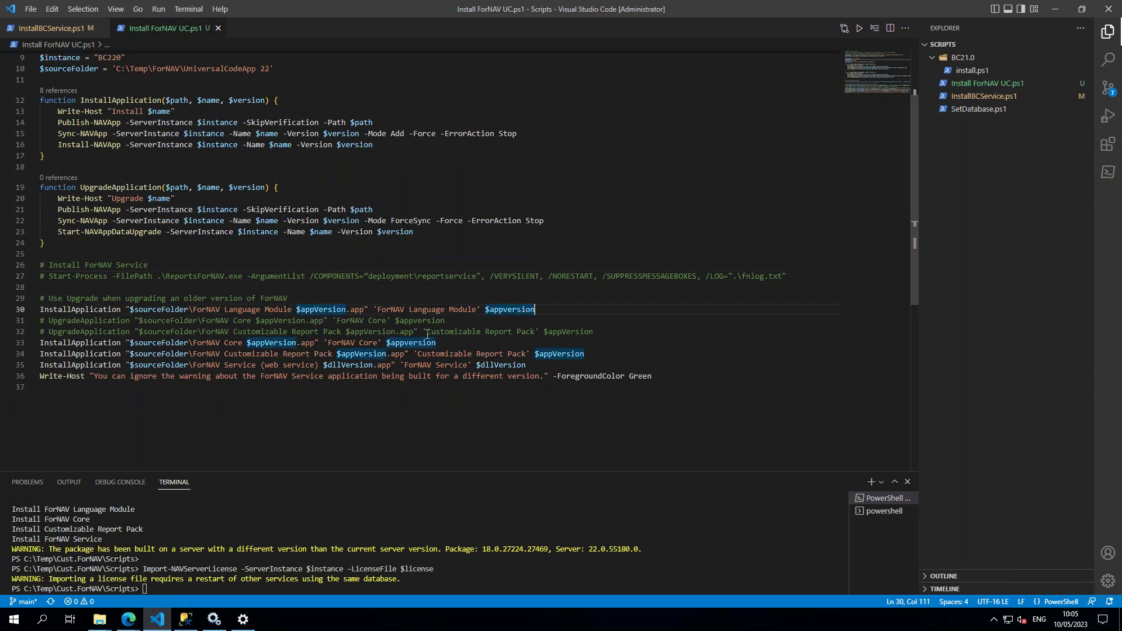
click(665, 377)
click(628, 364)
- Run the entire Install ForNAV UC.ps1 script in the PowerShell terminal to install the ForNAV apps
scroll(649, 357, up, 3)
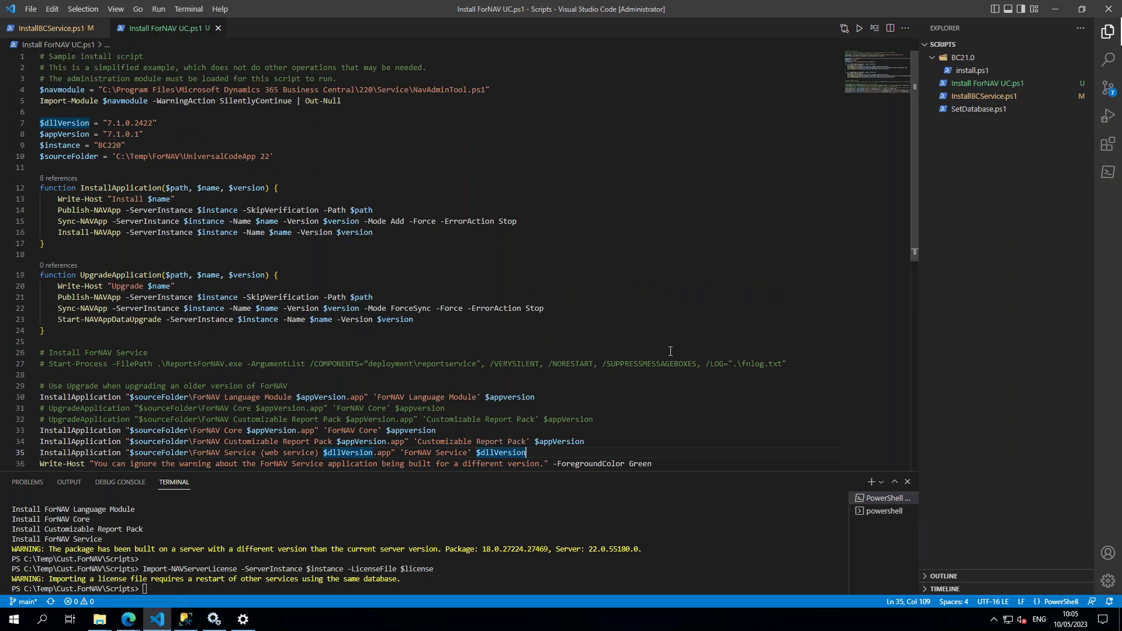
key(ctrl+a)
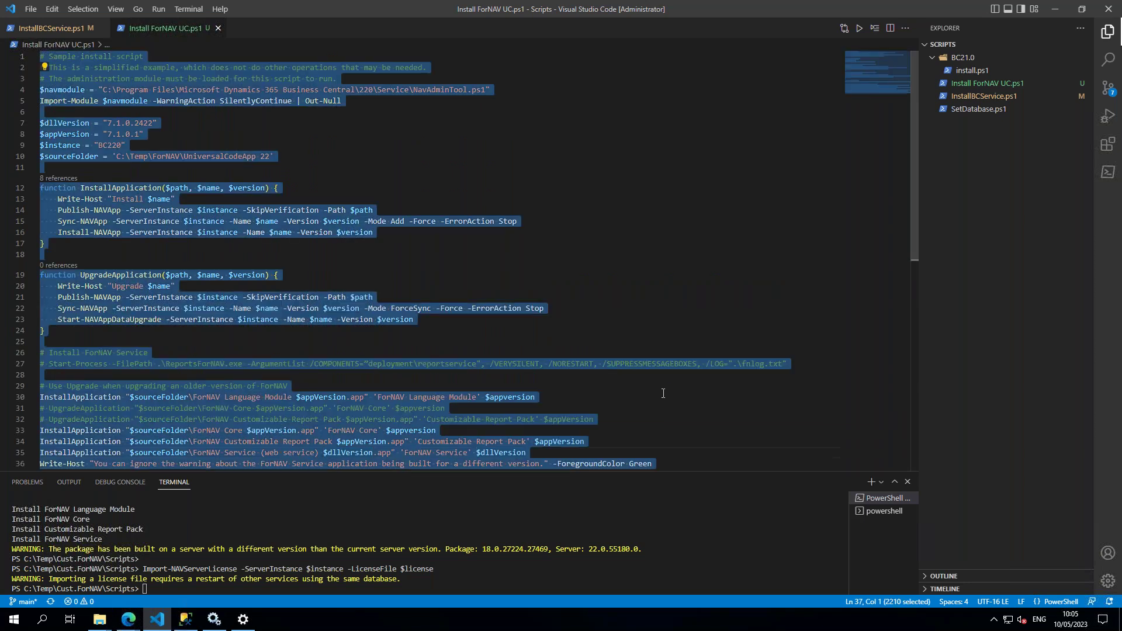
key(F8)
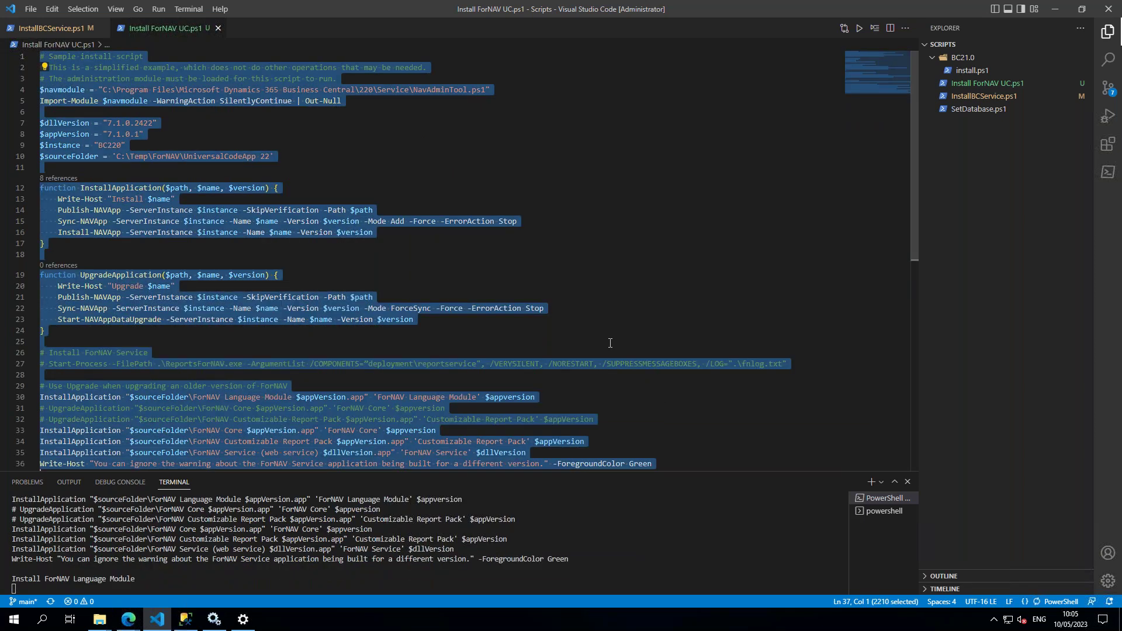
scroll(598, 332, down, 1)
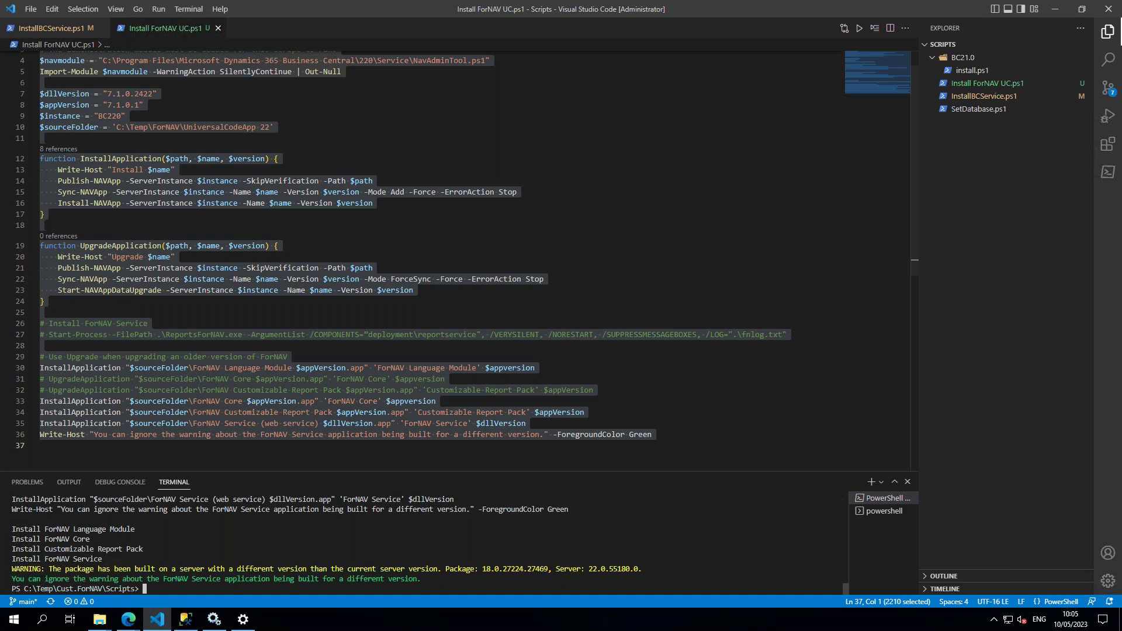
- Launch the ReportsForNAV_7_1_0_2422.exe installer from the C:\Temp\ForNAV folder in File Explorer
mouse_move(99, 619)
click(183, 573)
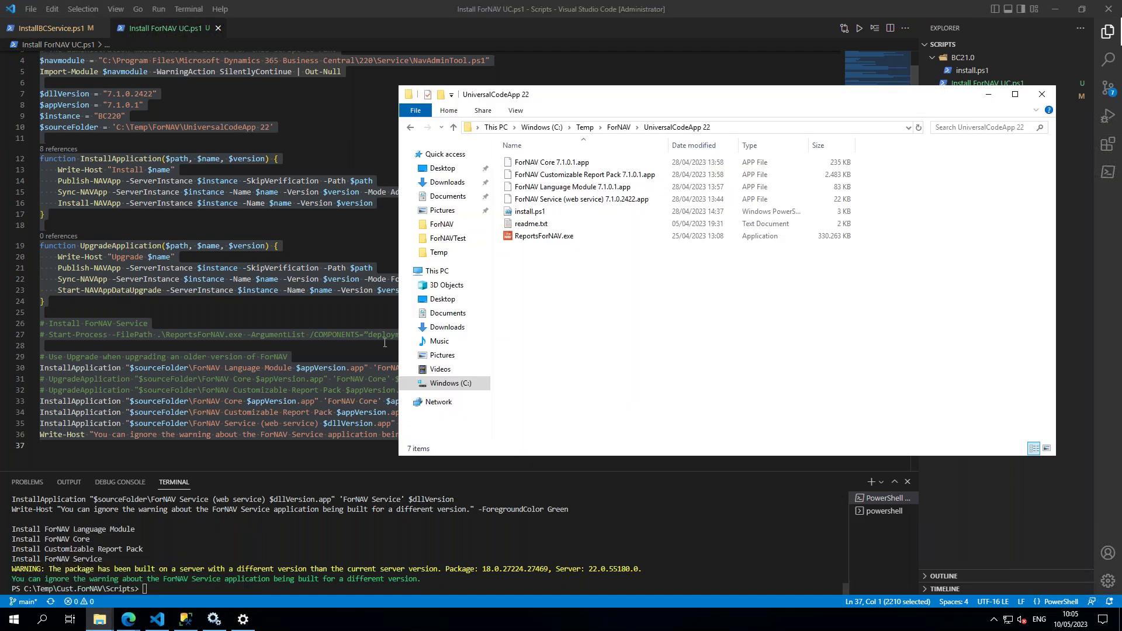
click(630, 125)
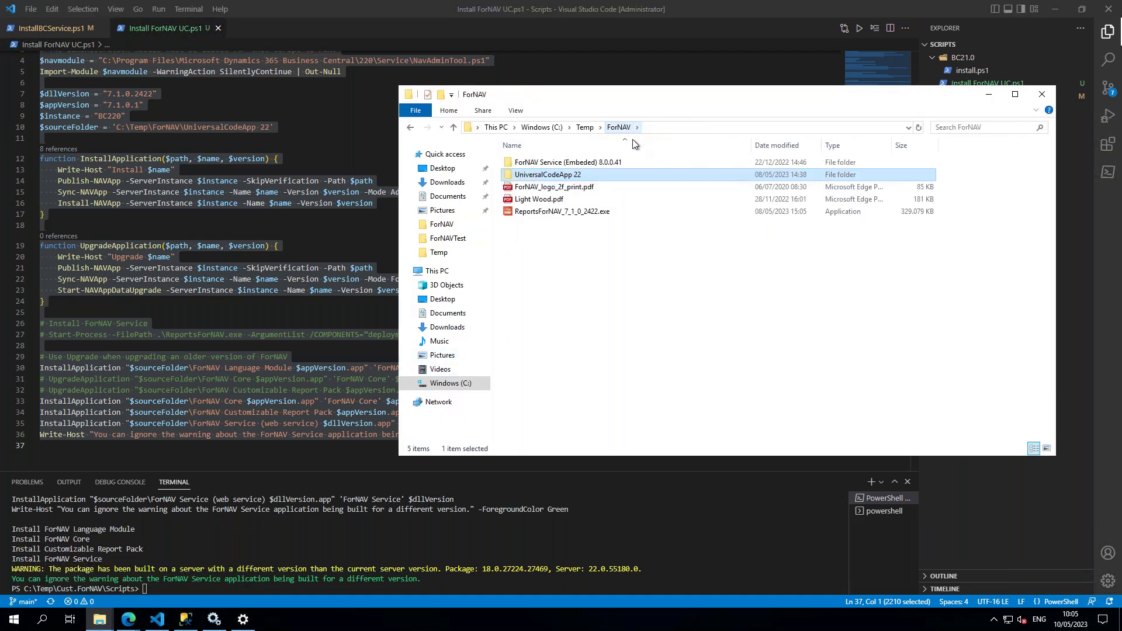
click(585, 212)
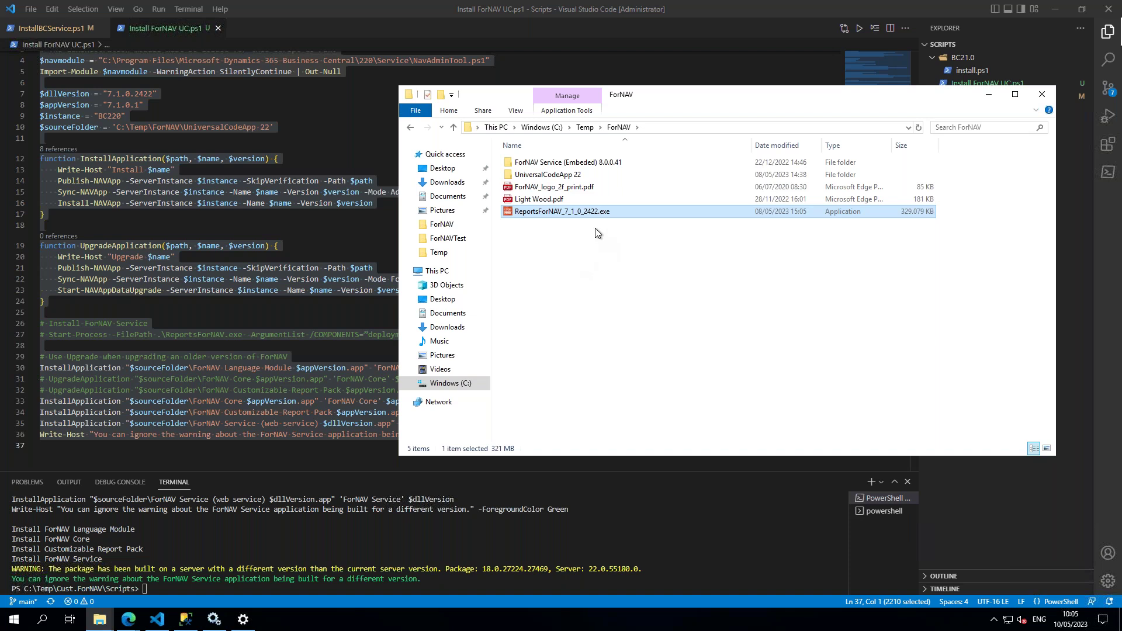
double_click(573, 217)
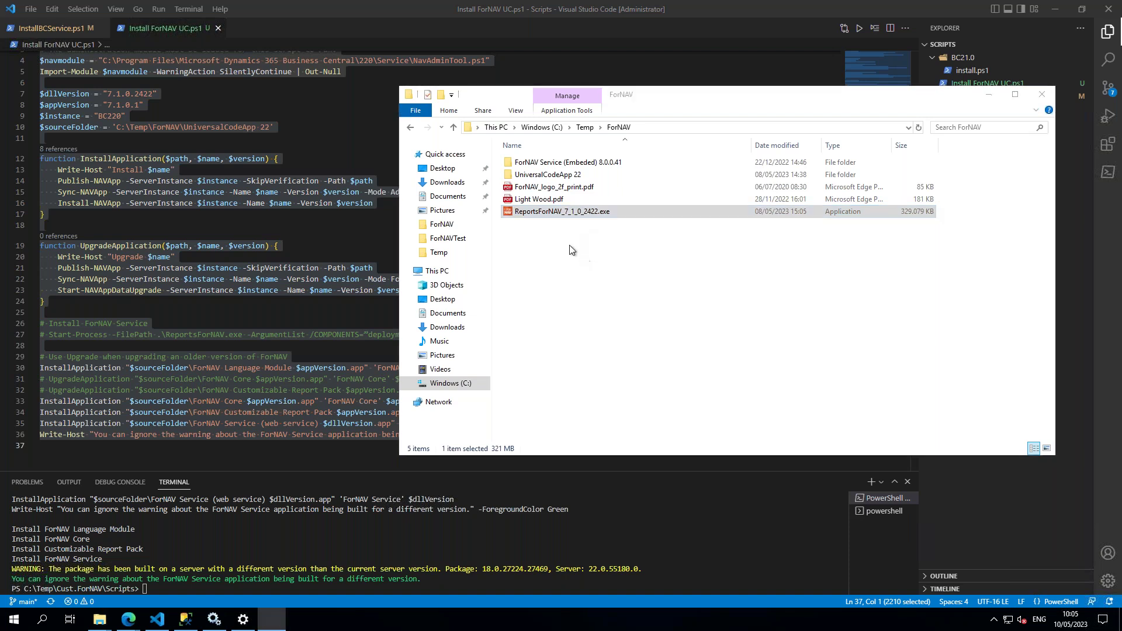
- Accept the license agreement and agree to install into the existing C:\Program Files\Reports ForNAV folder
click(475, 389)
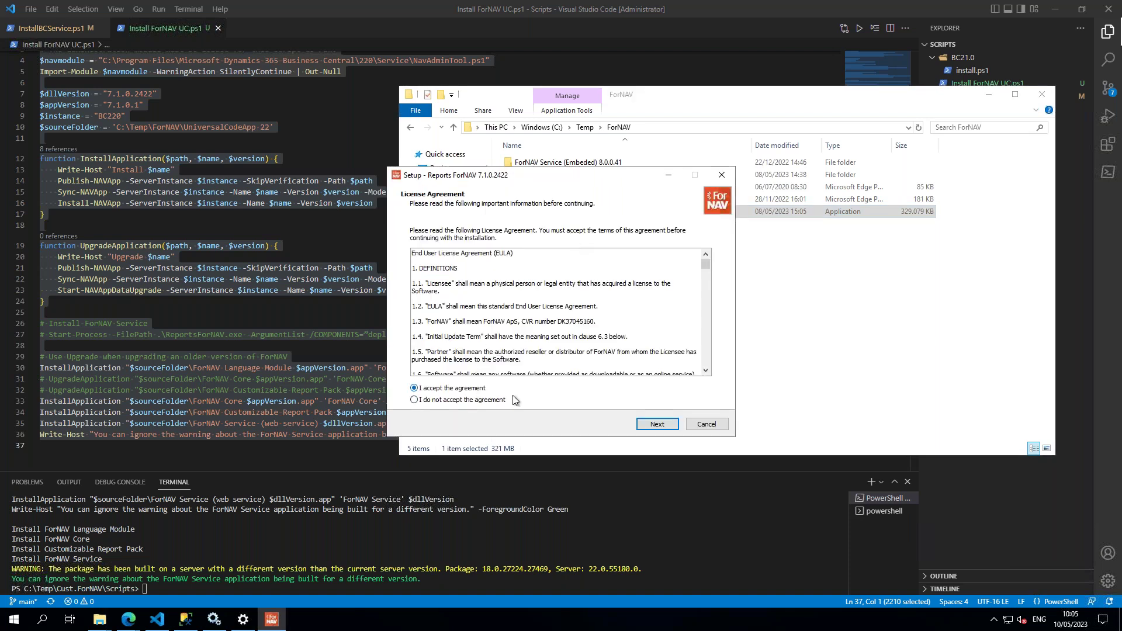
click(657, 424)
click(657, 425)
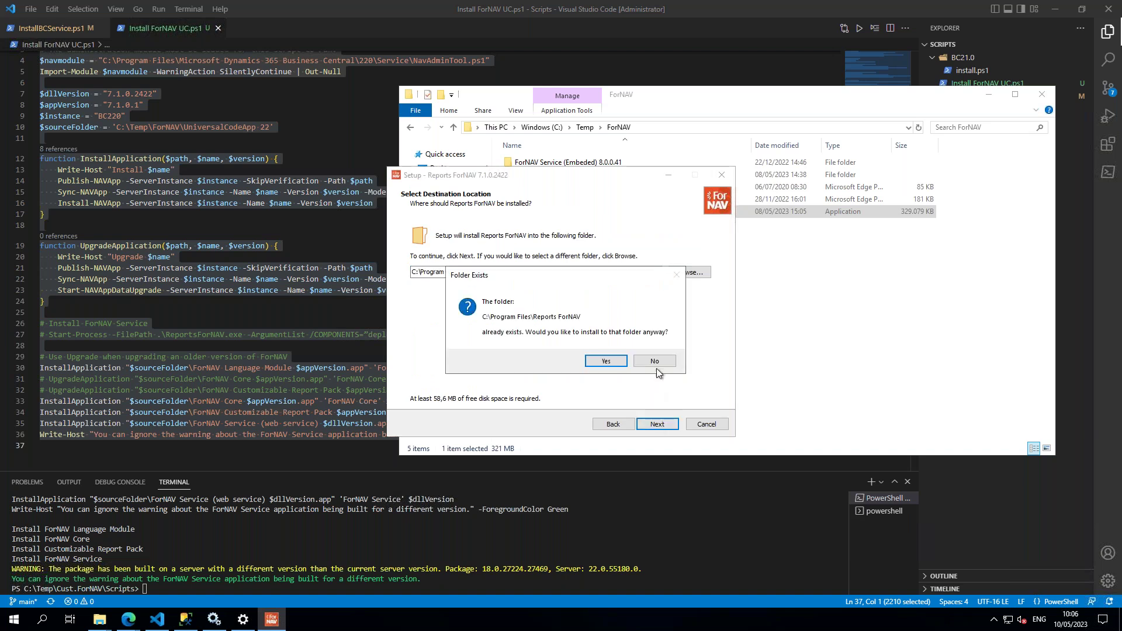
click(607, 363)
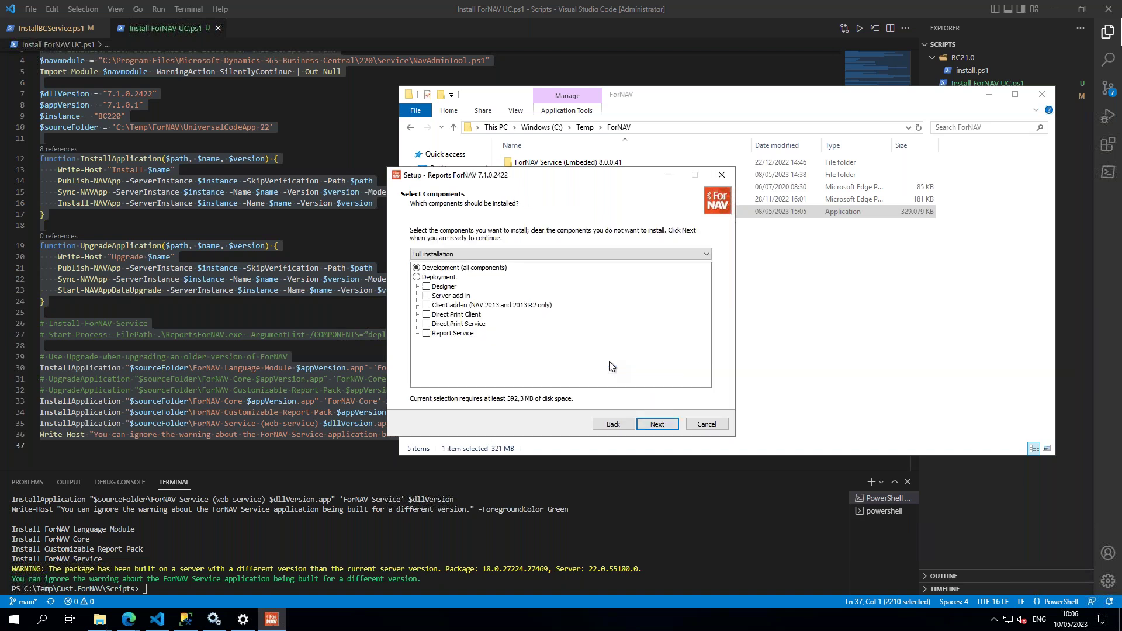
- Choose the Deployment setup with the Designer, Direct Print Service and Report Service components
drag(590, 181, 548, 159)
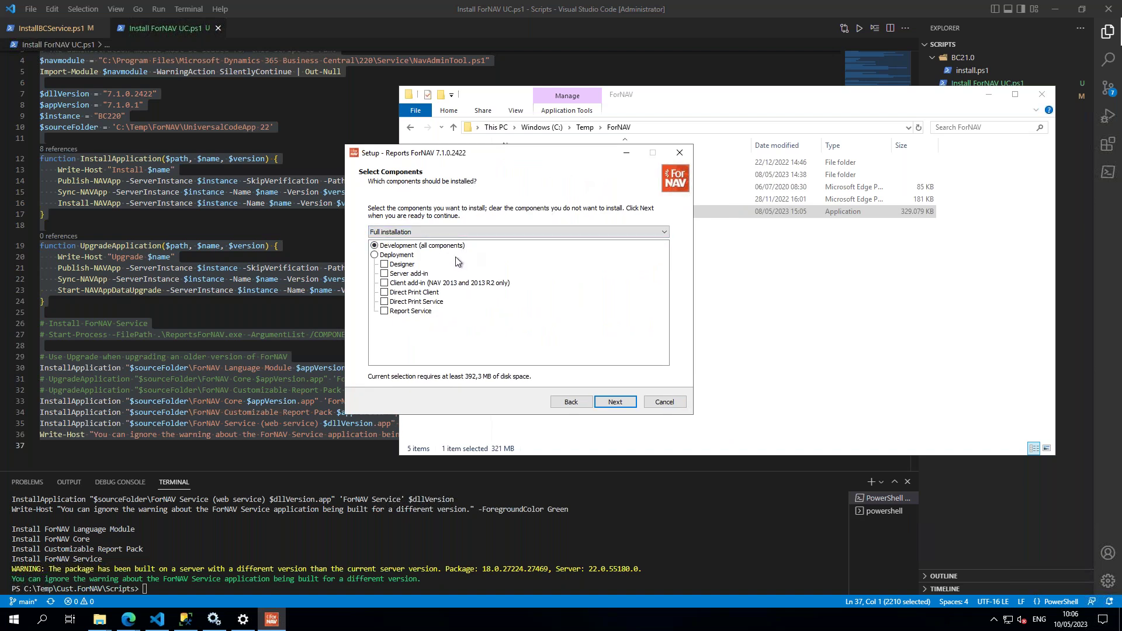
click(374, 255)
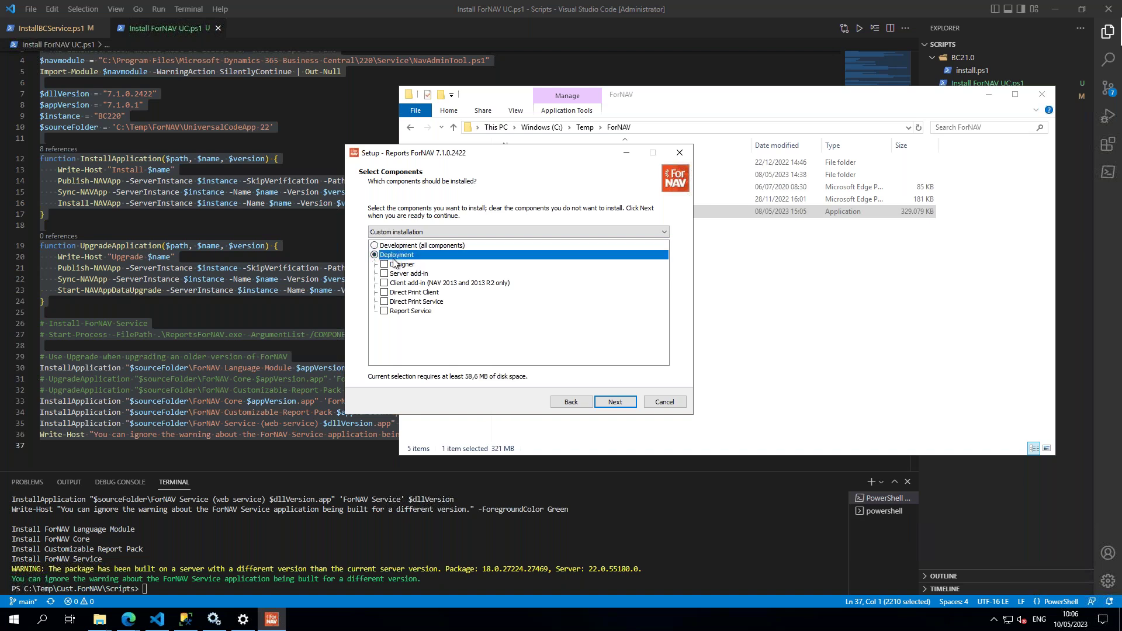
click(385, 264)
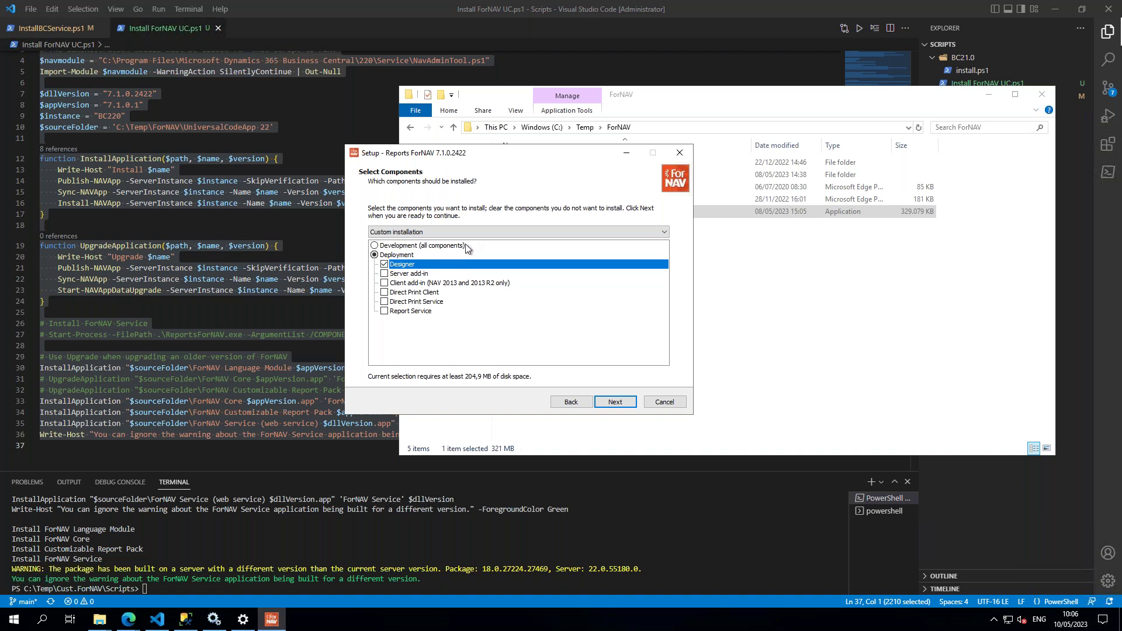
click(384, 302)
click(385, 311)
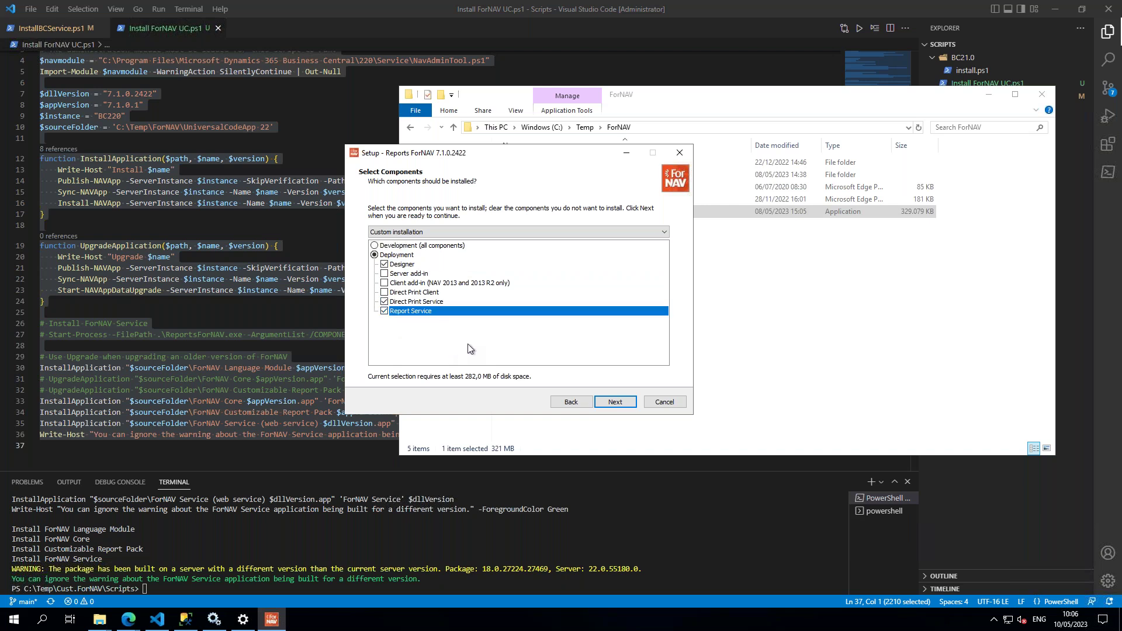
drag(563, 156, 539, 153)
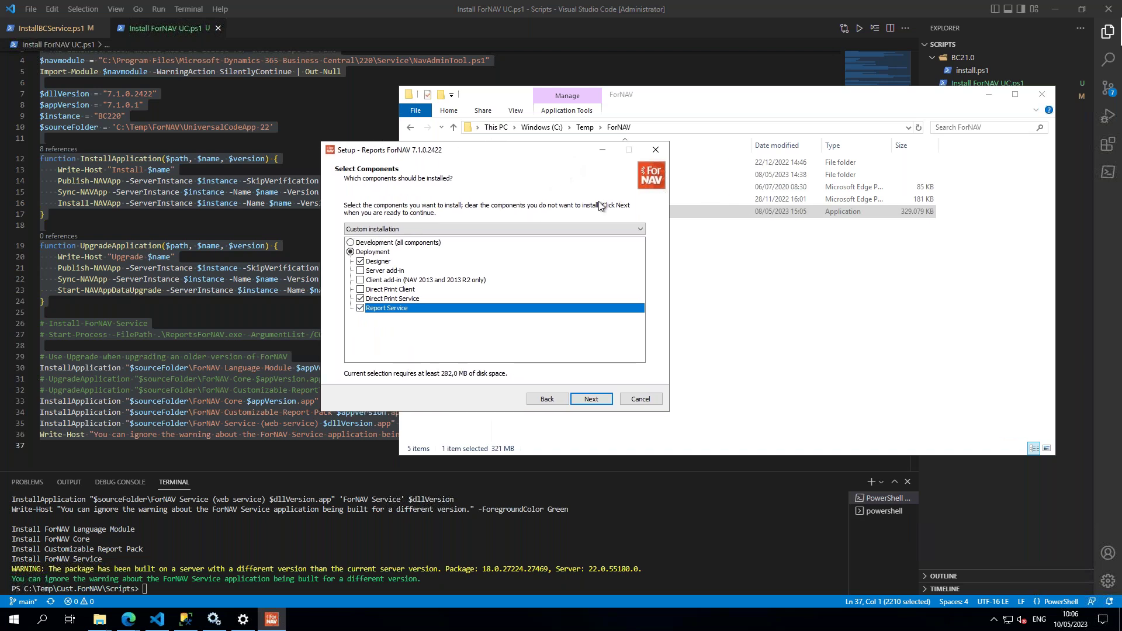
- Keep the remaining setup defaults, start the Reports ForNAV installation, and skip the micrenc.ttf font file that cannot be replaced
click(595, 400)
click(597, 401)
click(597, 402)
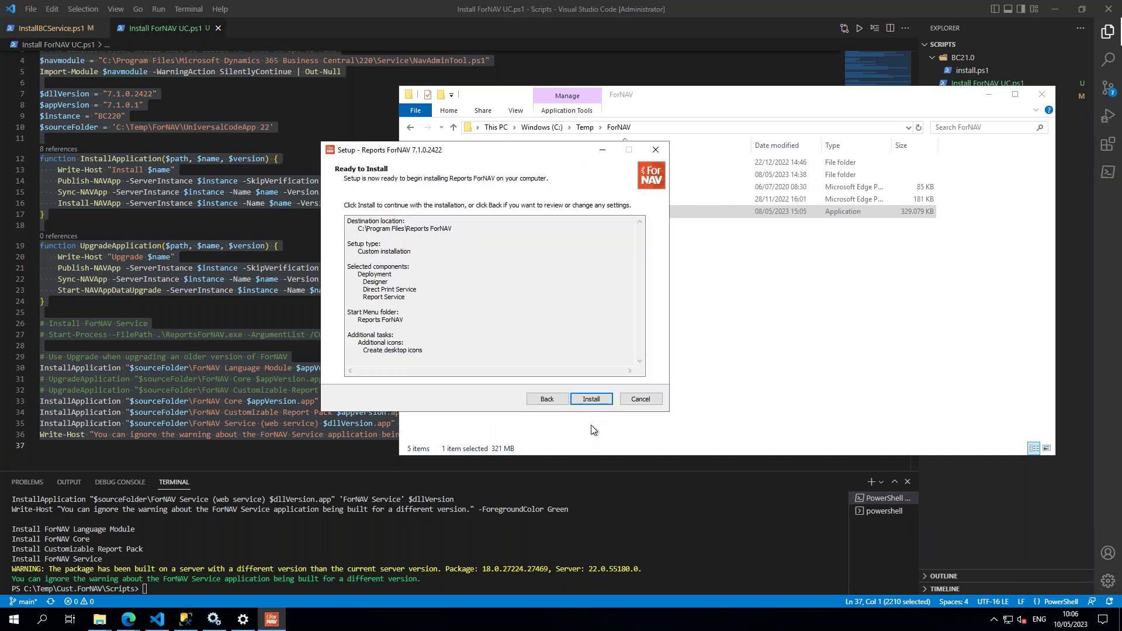
click(595, 400)
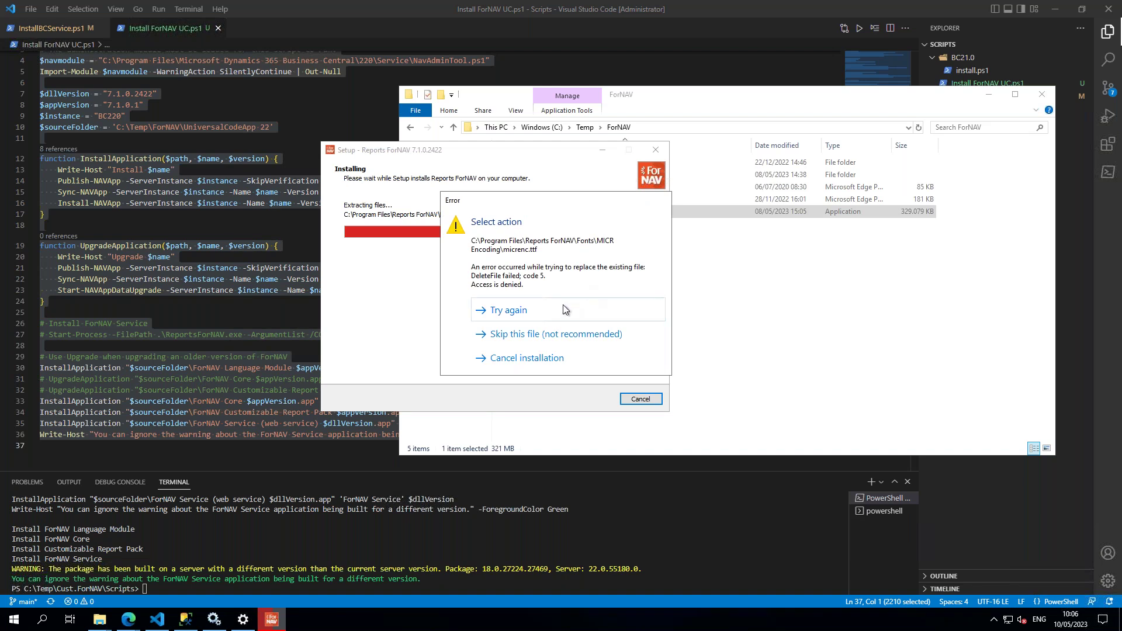
click(559, 338)
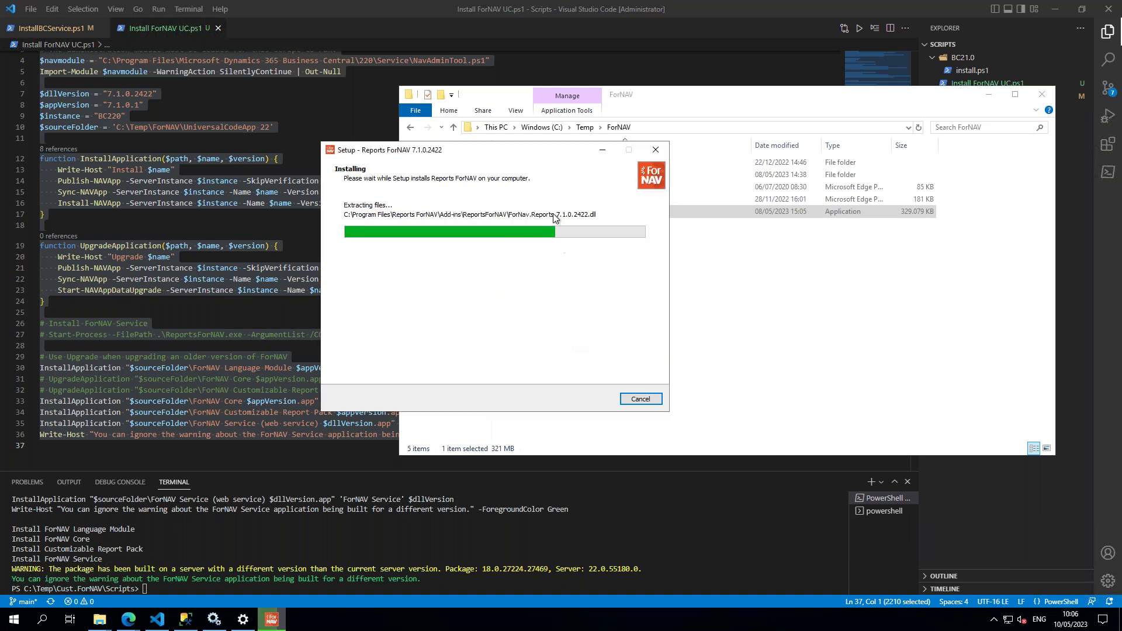
- Complete the Reports ForNAV 7.1.0.2422 setup and close the installer
drag(565, 161, 576, 161)
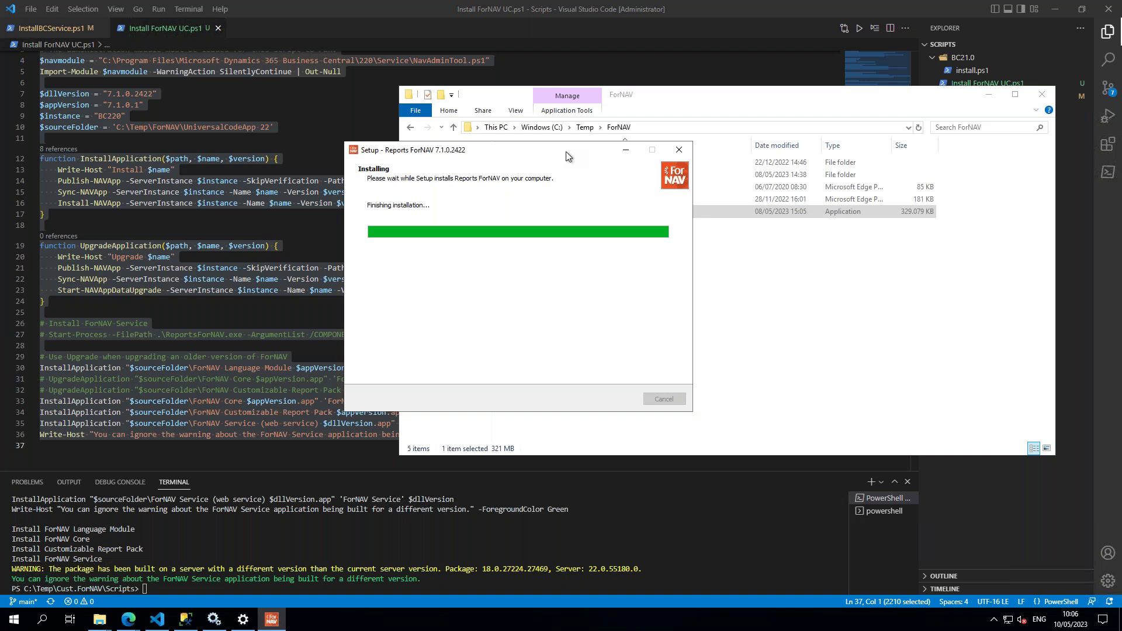
click(544, 246)
click(615, 399)
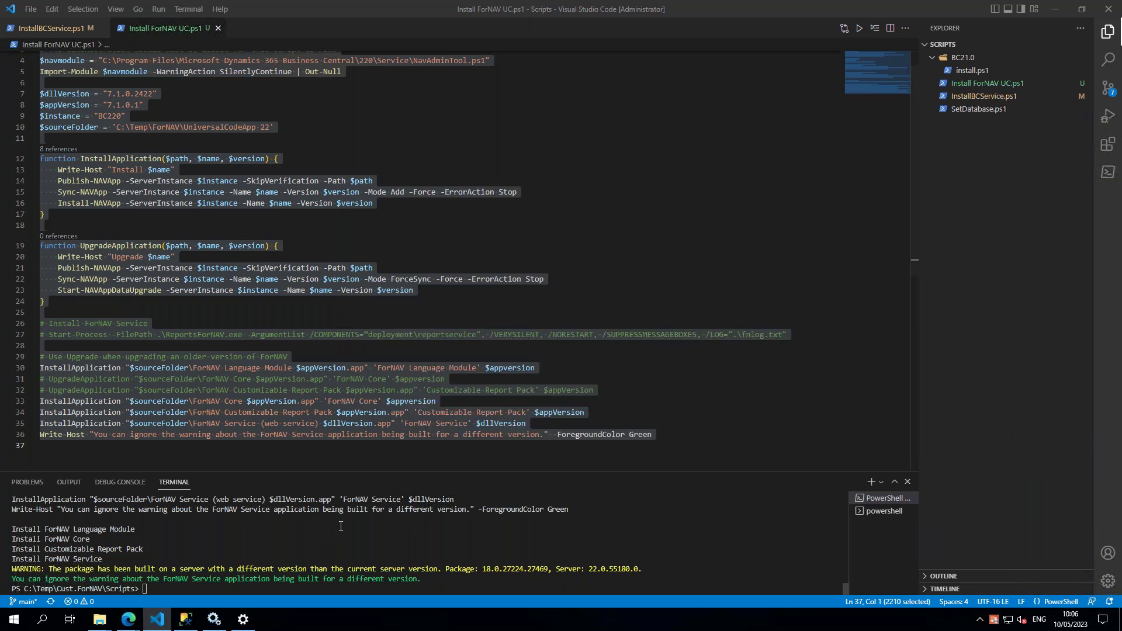
click(426, 578)
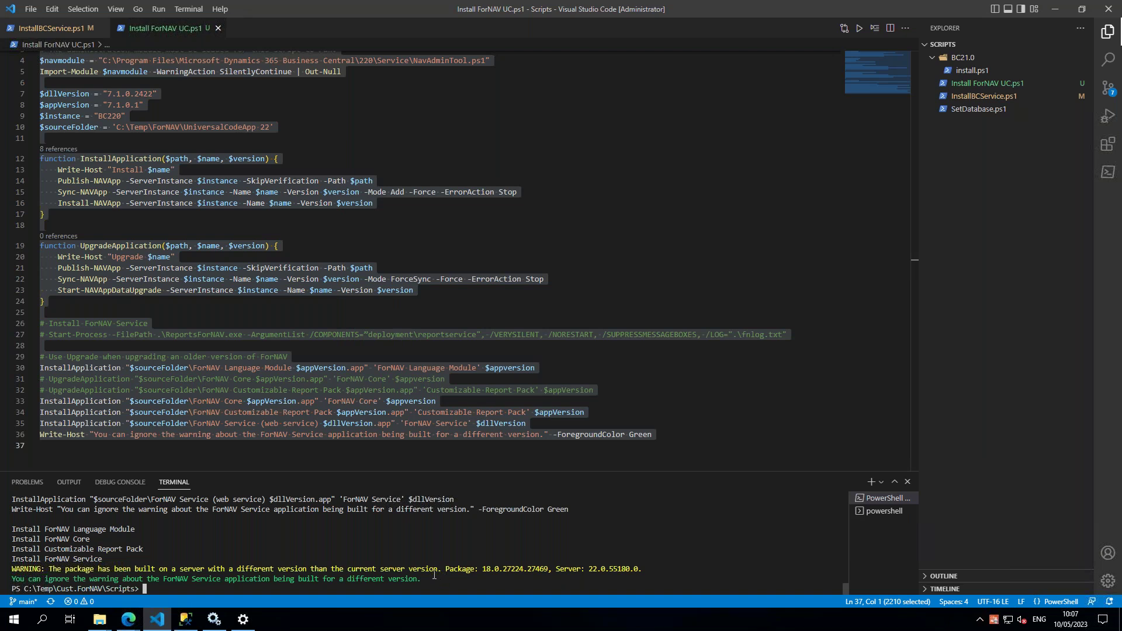
drag(637, 567, 20, 569)
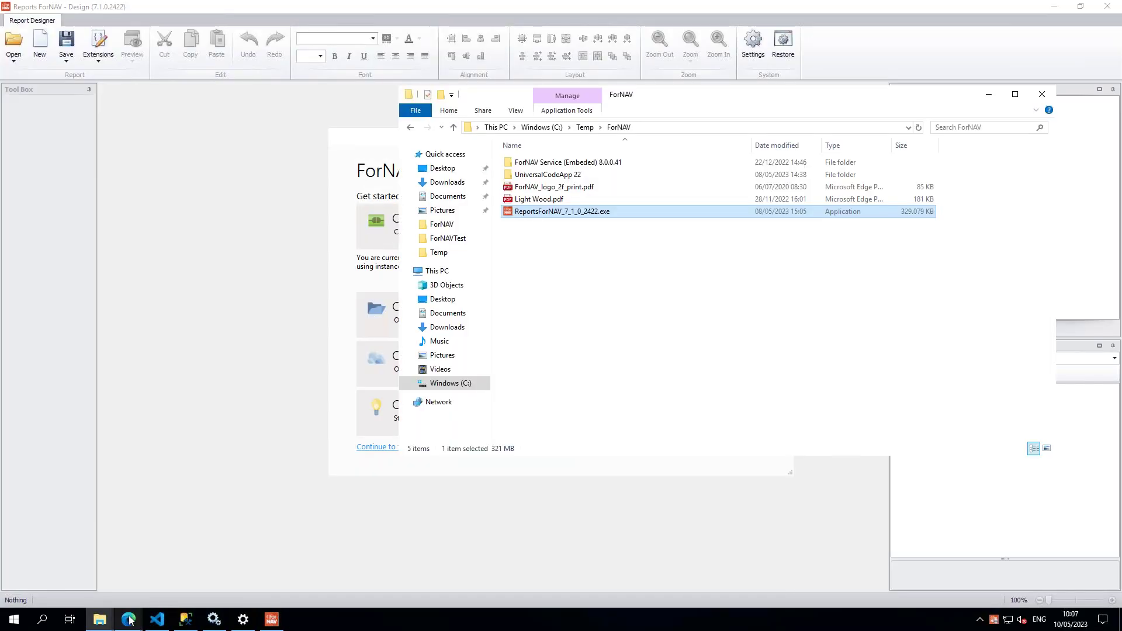
click(157, 620)
click(445, 567)
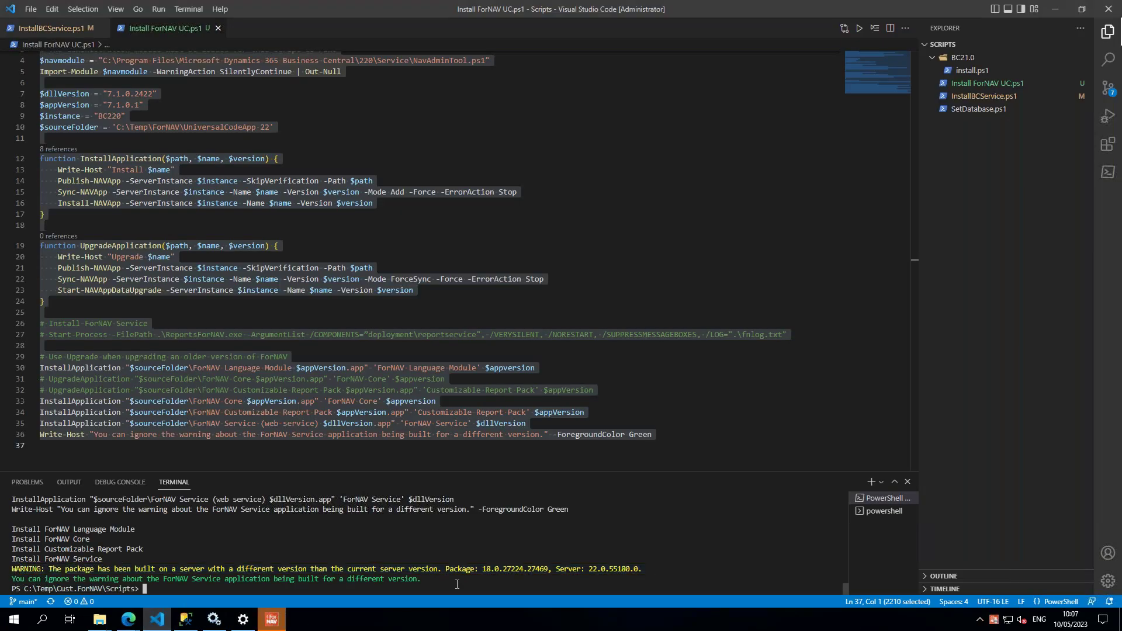
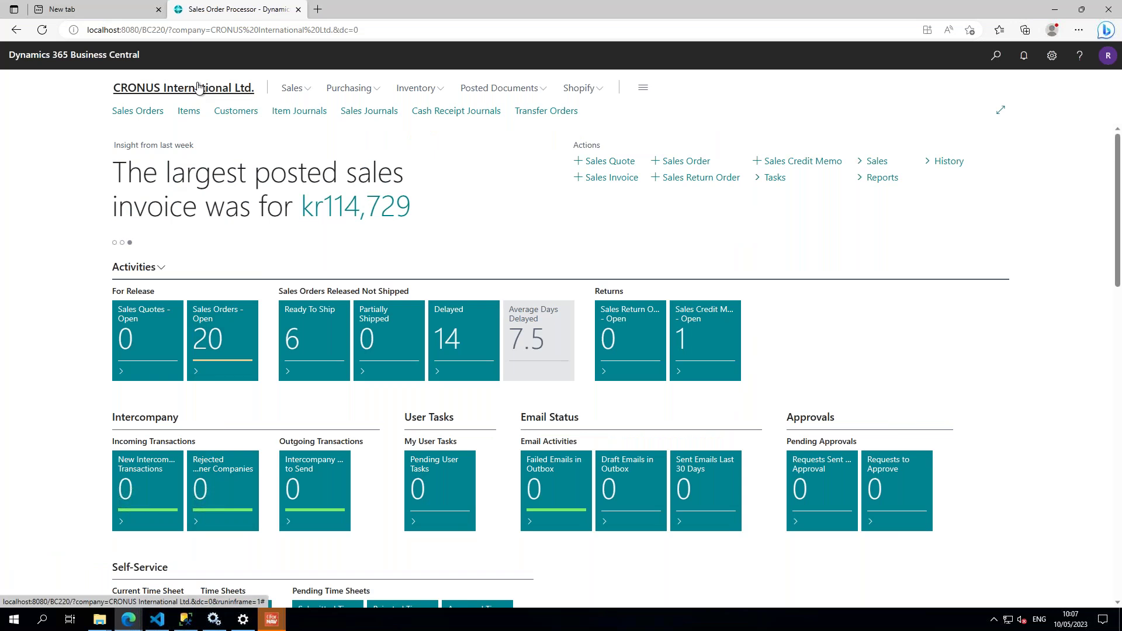
- Switch to Business Central in the browser, reload it, open the ForNAV Standard Reports, and choose the step-by-step setup wizard over default values
key(F5)
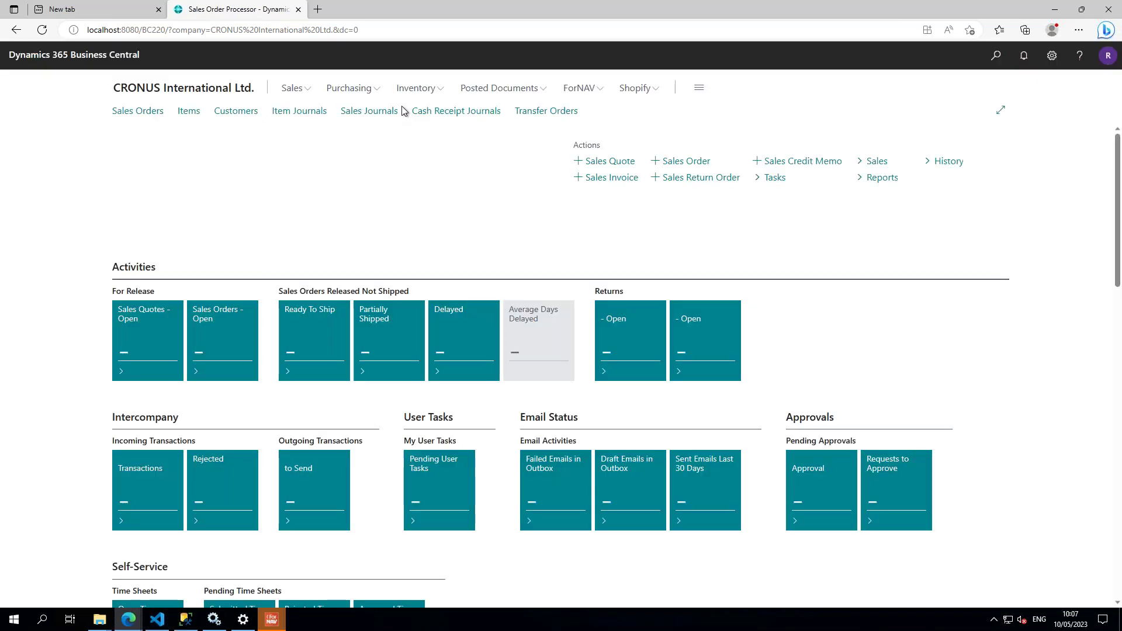
click(595, 94)
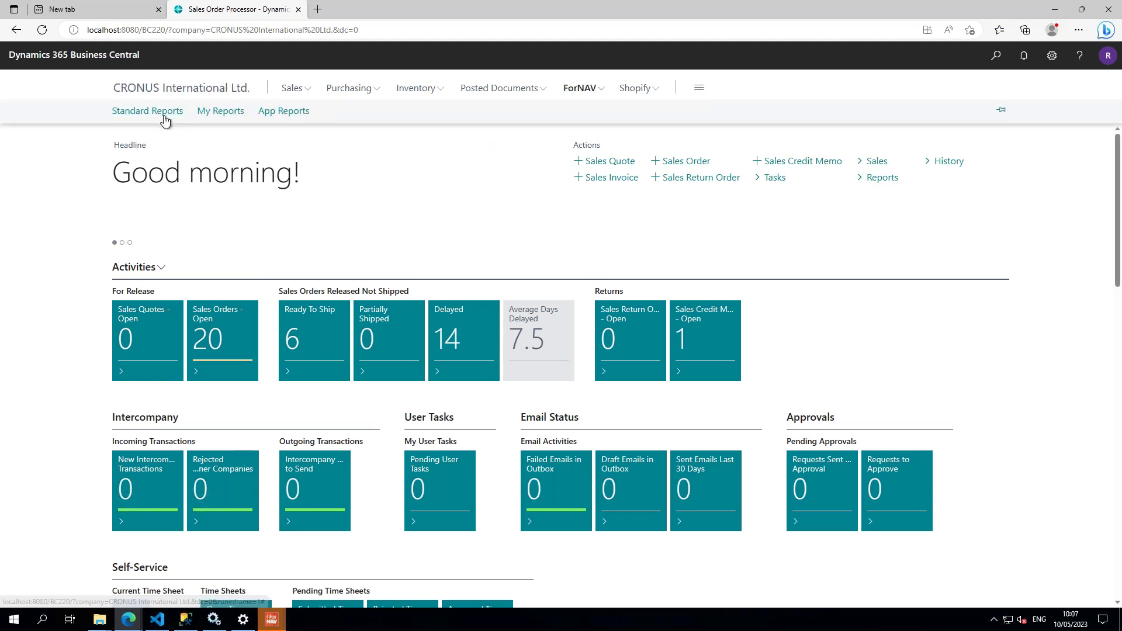
click(164, 117)
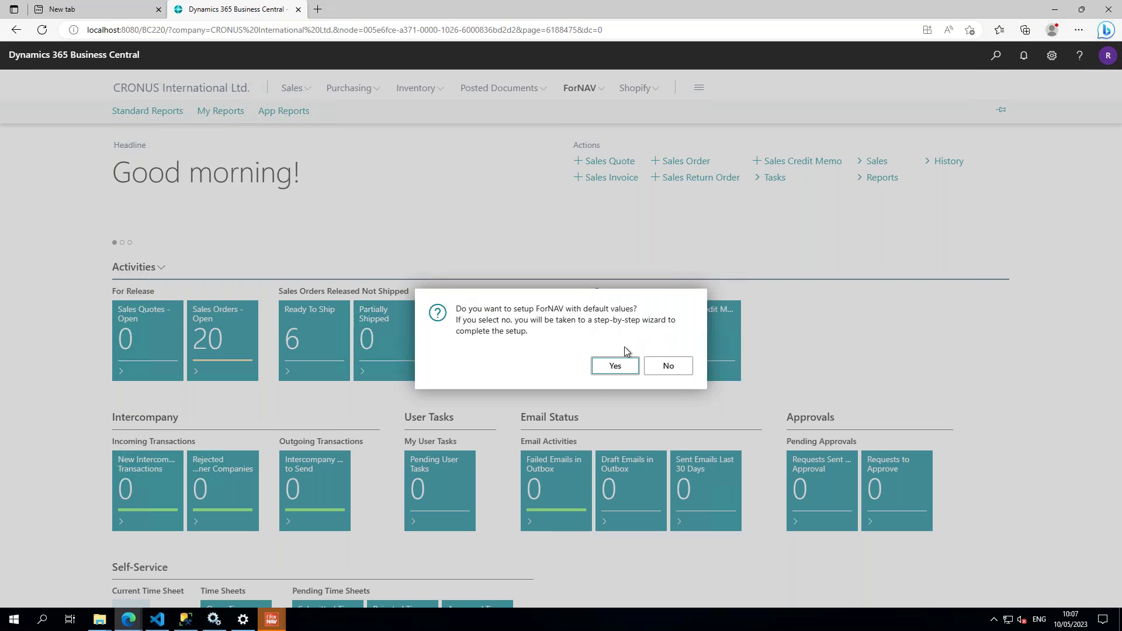
click(666, 366)
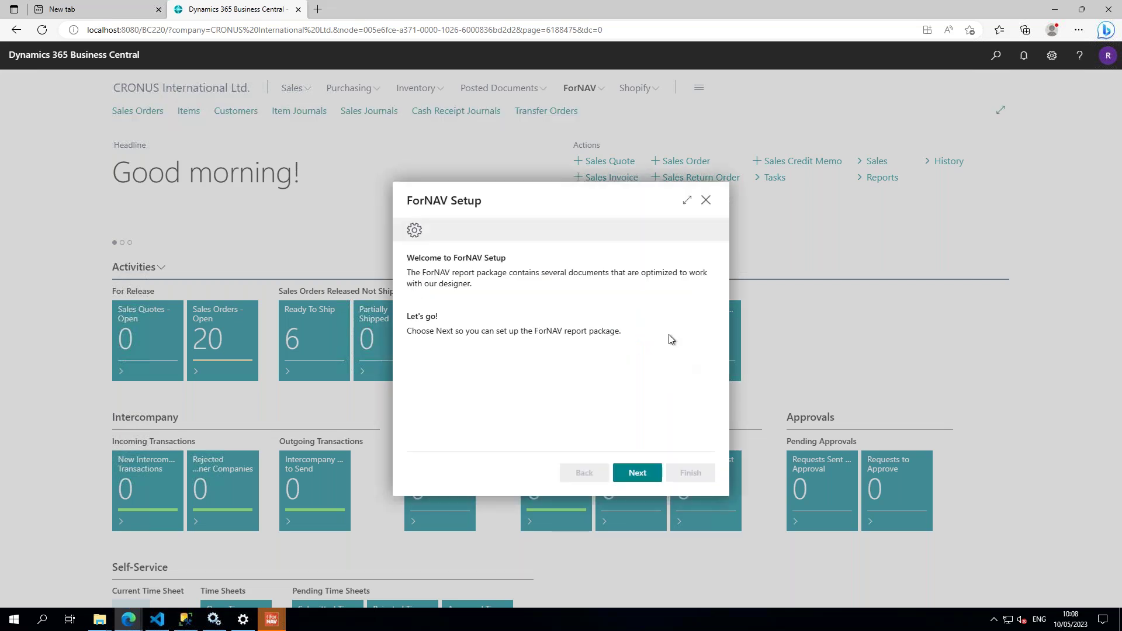
- In the ForNAV Setup wizard, set the payment note to "Please pay" and the legal conditions to "Or else!"
click(637, 473)
click(623, 284)
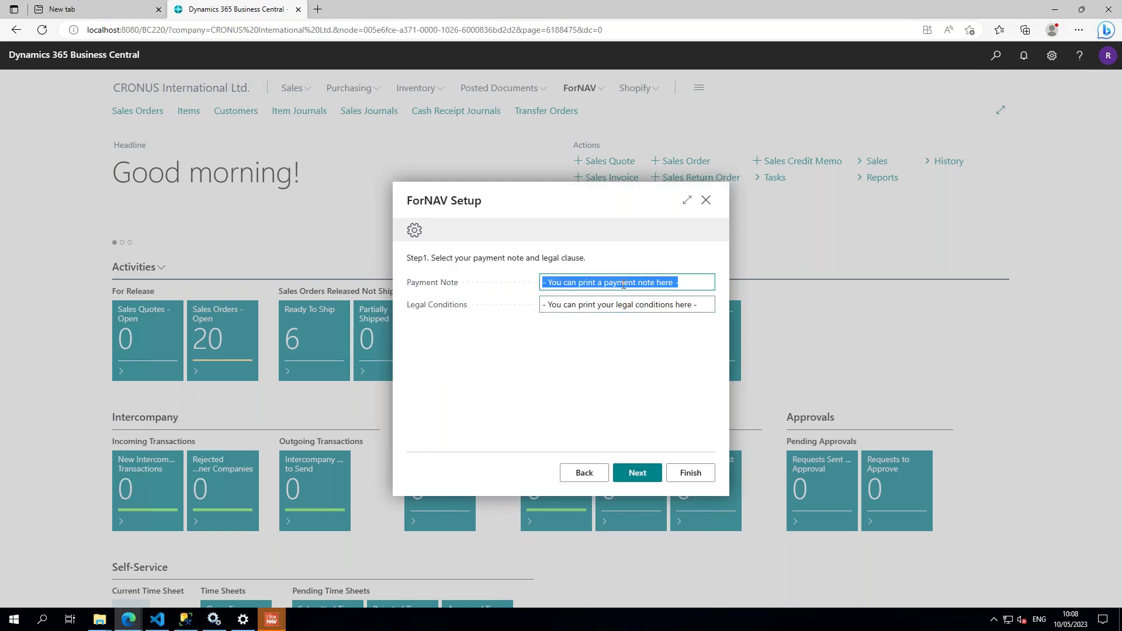
text(Please pay)
key(Tab)
text(O)
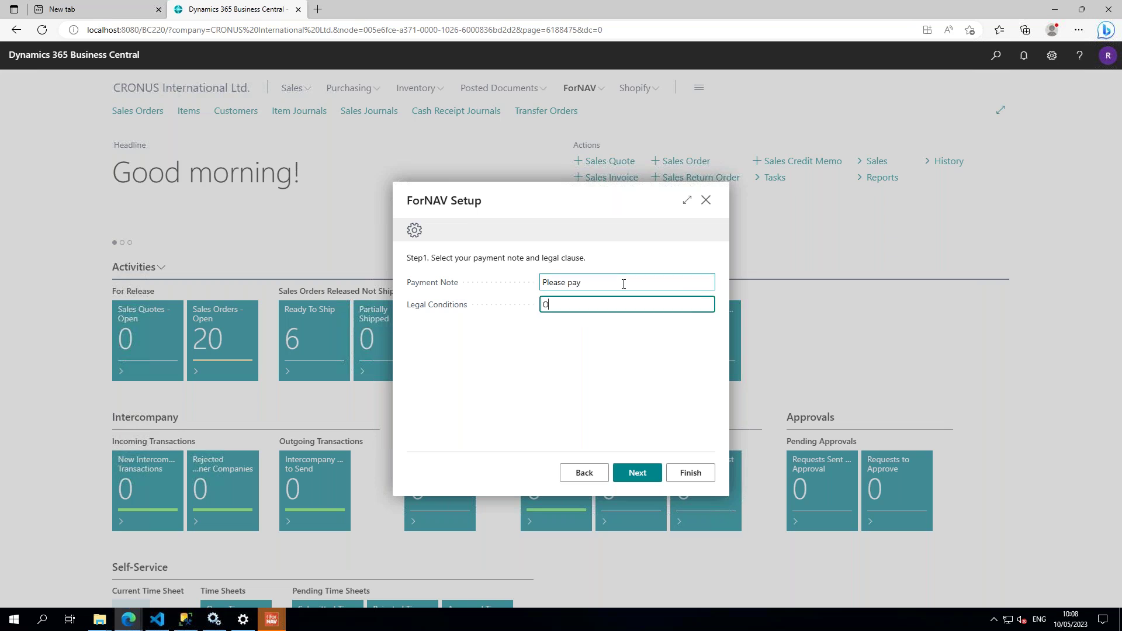
text(r else!)
click(654, 472)
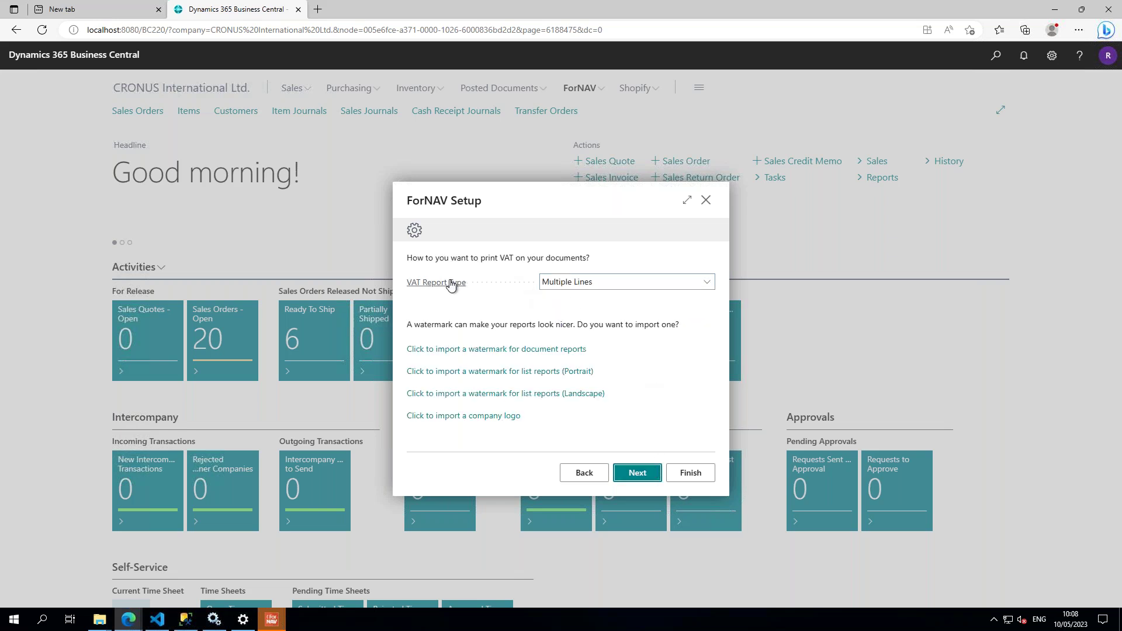
- Import Light Wood.pdf as the document report watermark and ForNAV_logo_2f_print.pdf as the company logo
click(563, 349)
click(570, 354)
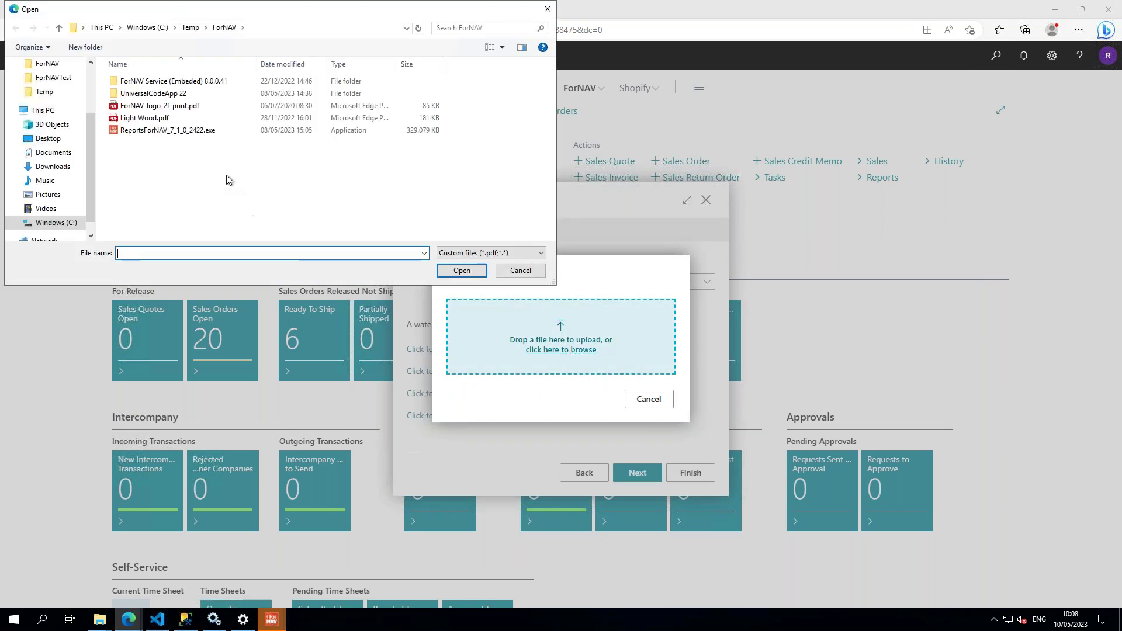
double_click(159, 124)
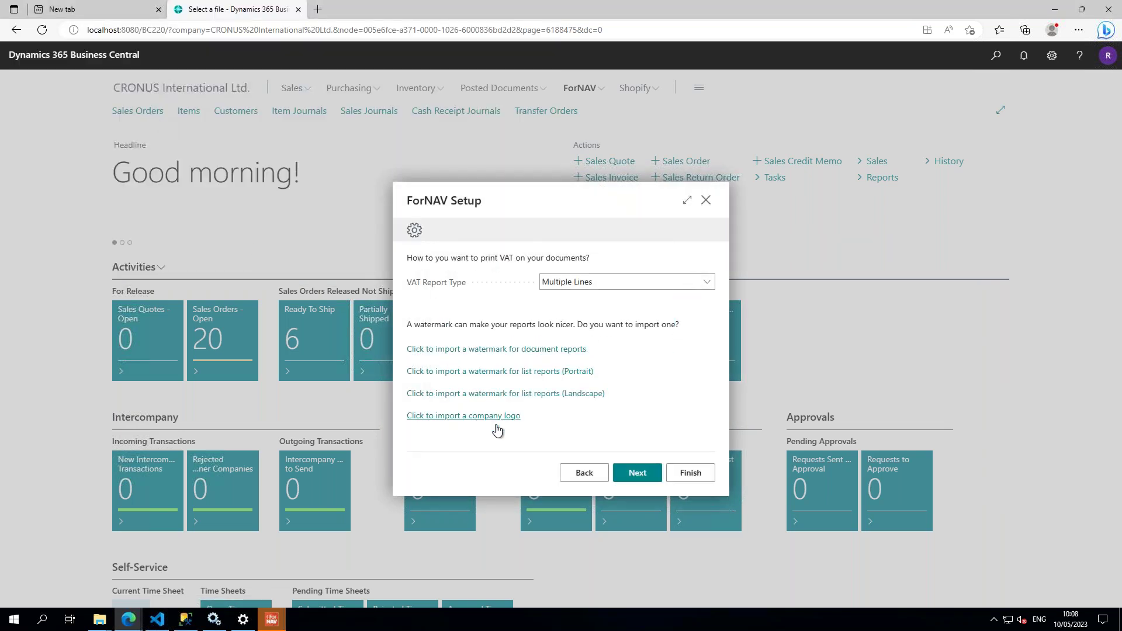
click(510, 422)
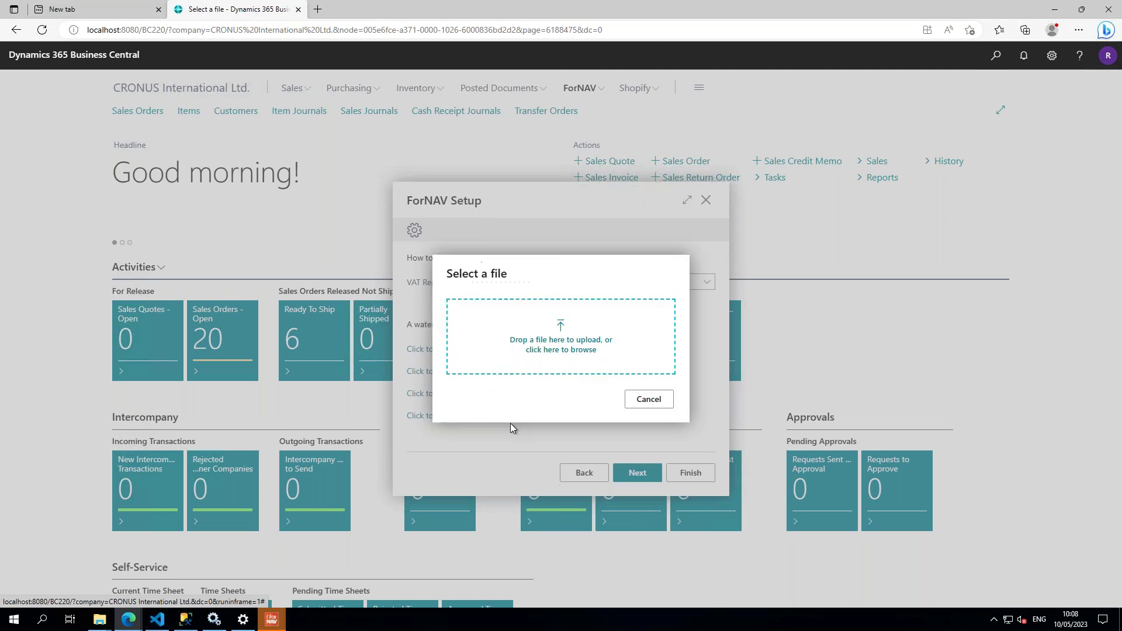
click(562, 350)
double_click(159, 106)
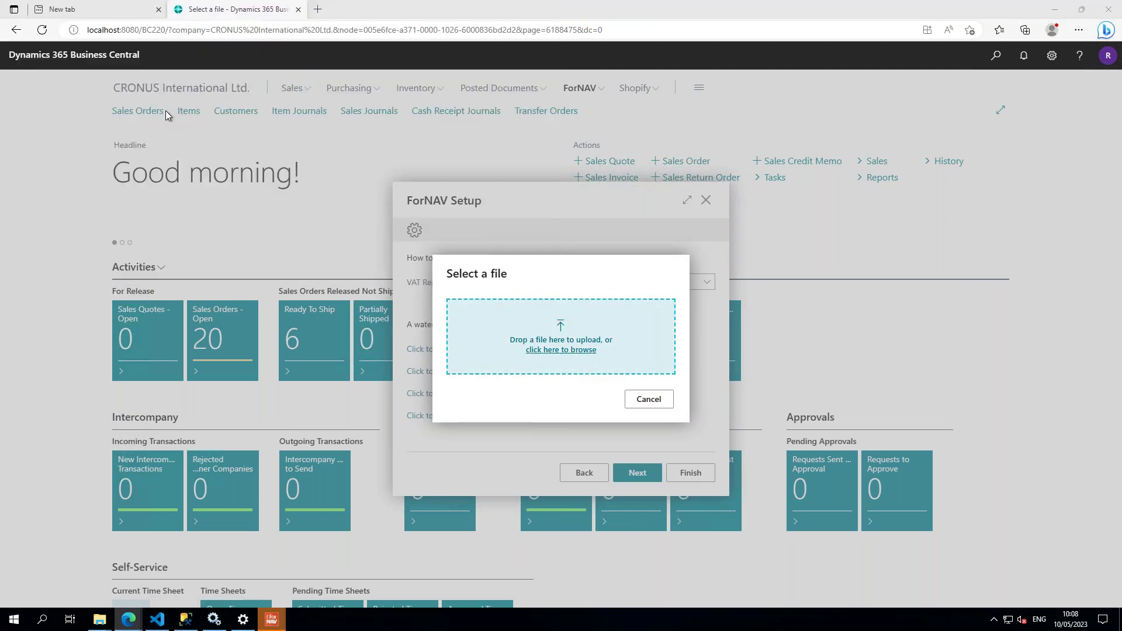
- Enable replacing the current report selections with the ForNAV reports and finish the setup wizard
click(635, 471)
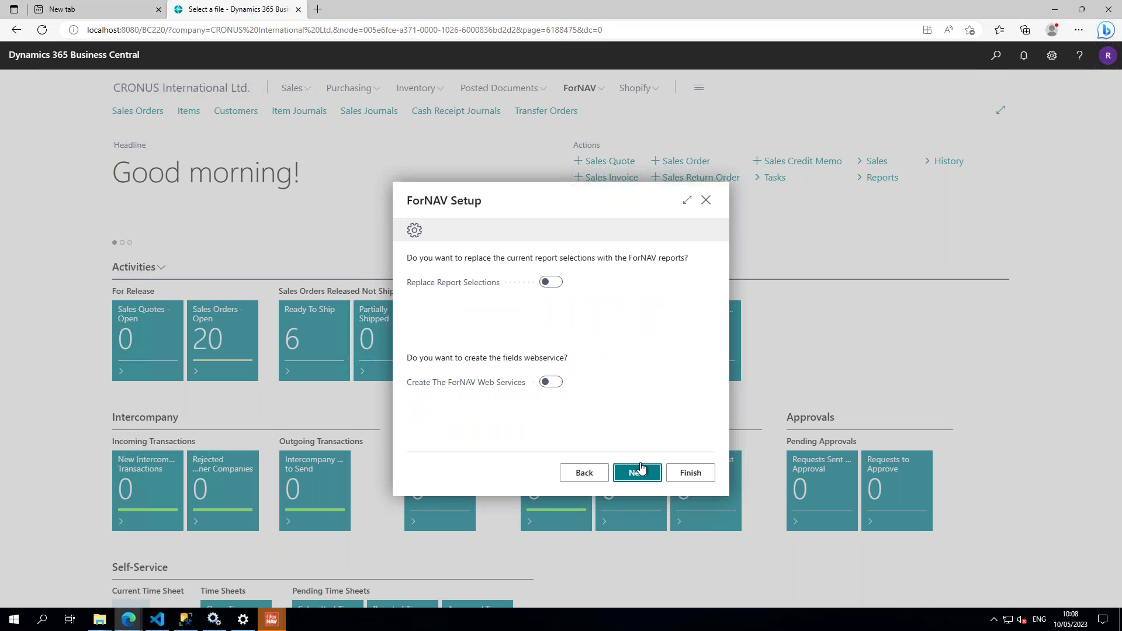
click(550, 285)
click(644, 476)
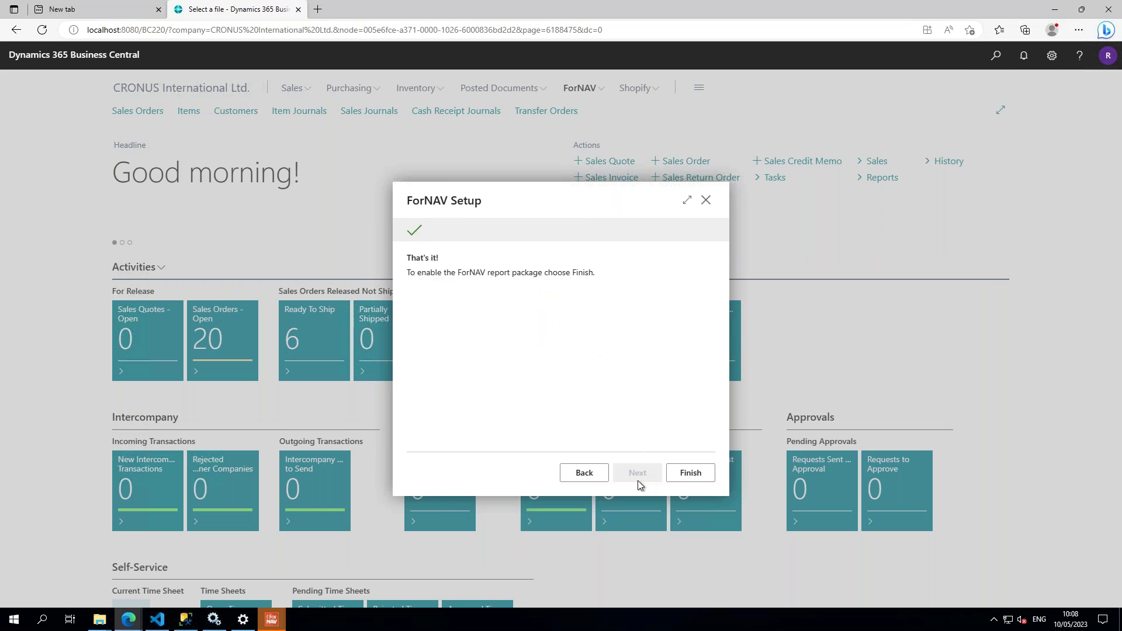
click(708, 471)
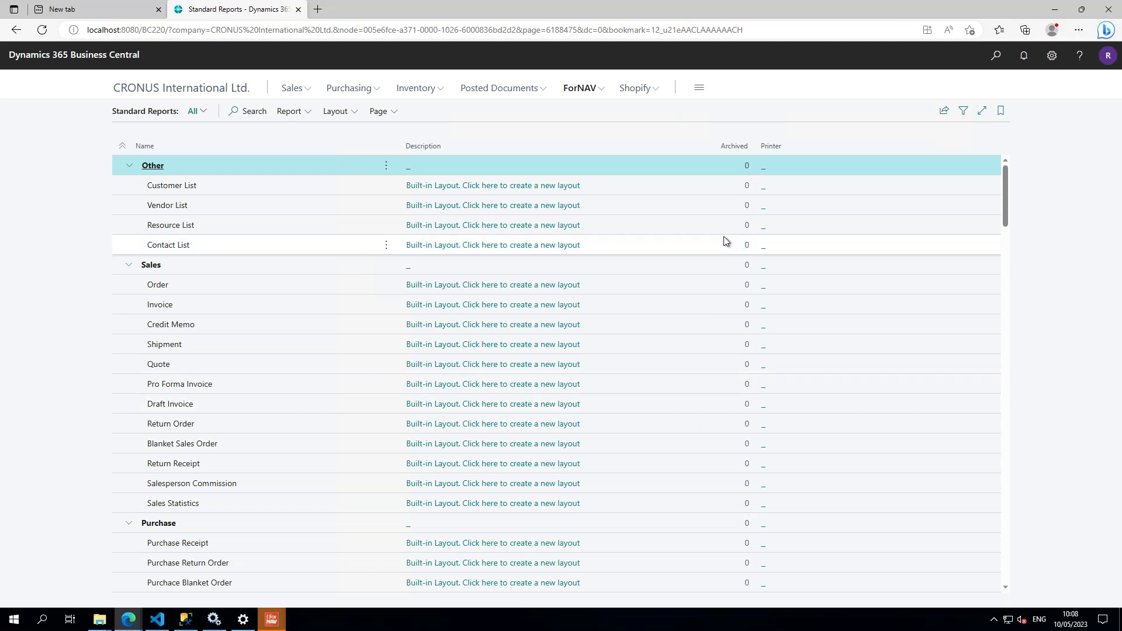
- Run the Sales Invoice report from the standard reports list and preview it for one posted invoice number
click(190, 305)
click(289, 112)
click(320, 133)
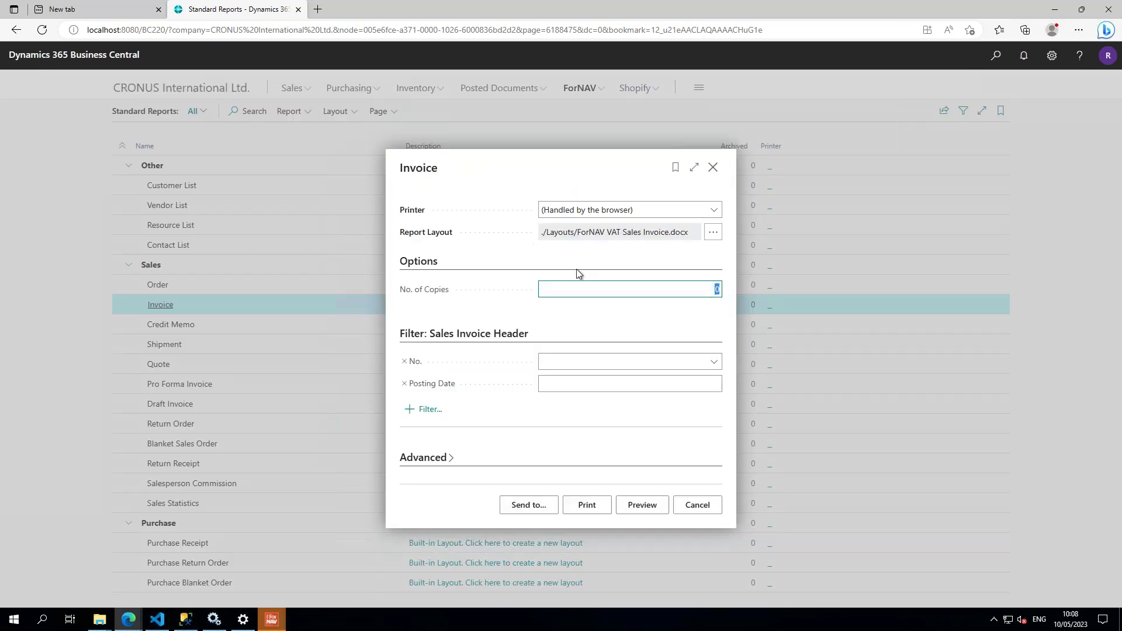
click(714, 361)
click(644, 428)
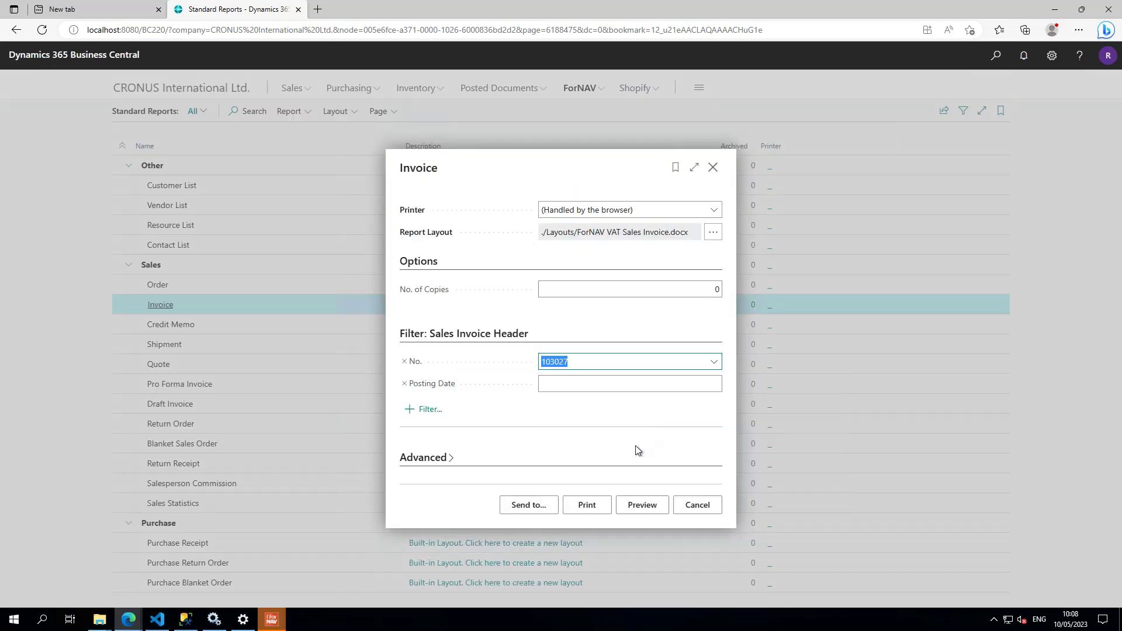
click(643, 505)
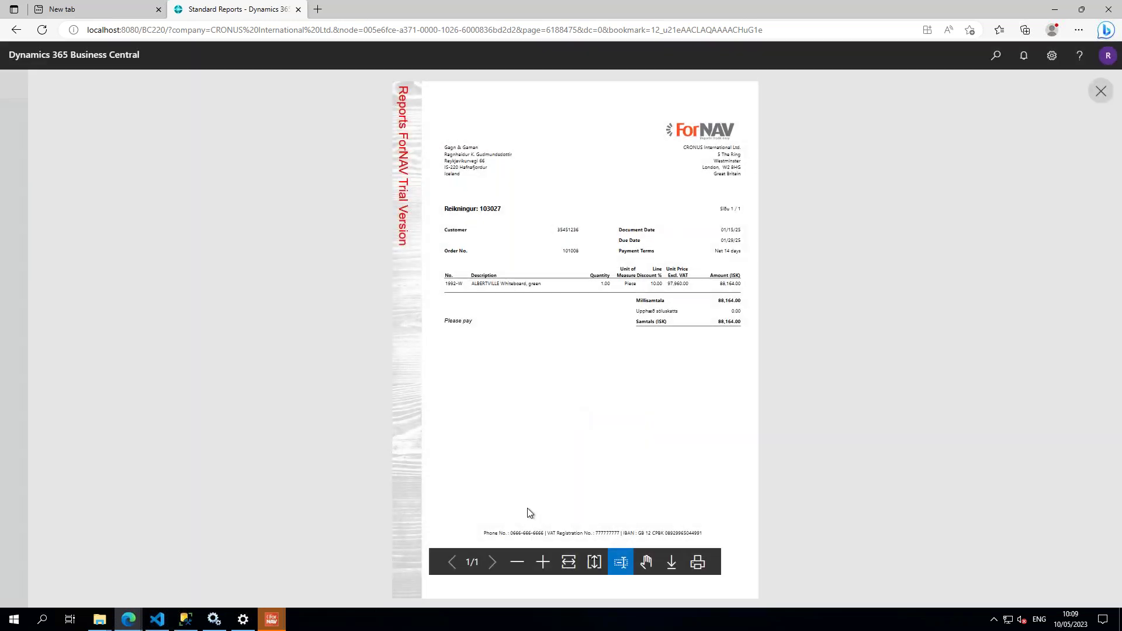
- Examine the previewed invoice's watermark, logo, payment note and legal conditions, and close the preview and the report request
click(543, 562)
scroll(630, 491, up, 2)
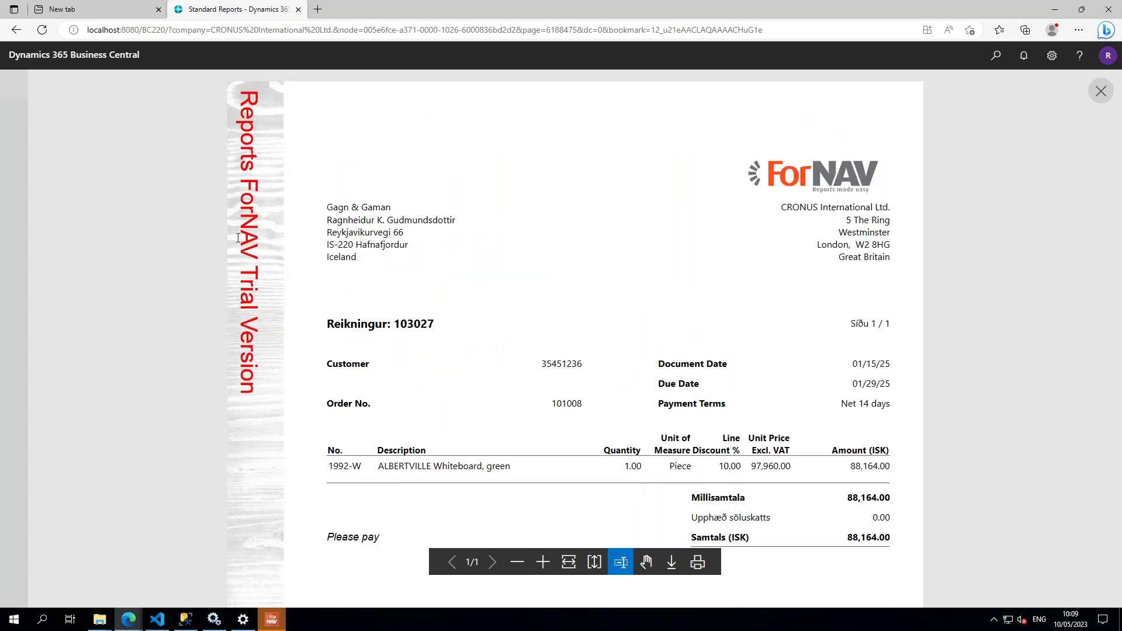
scroll(254, 479, down, 5)
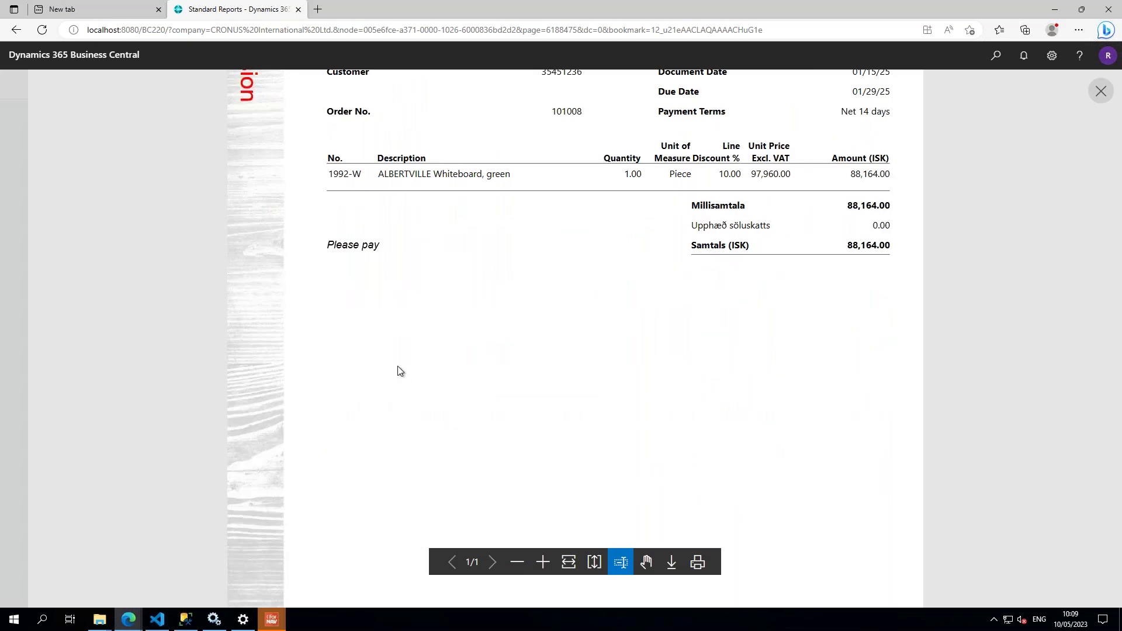
scroll(380, 251, down, 3)
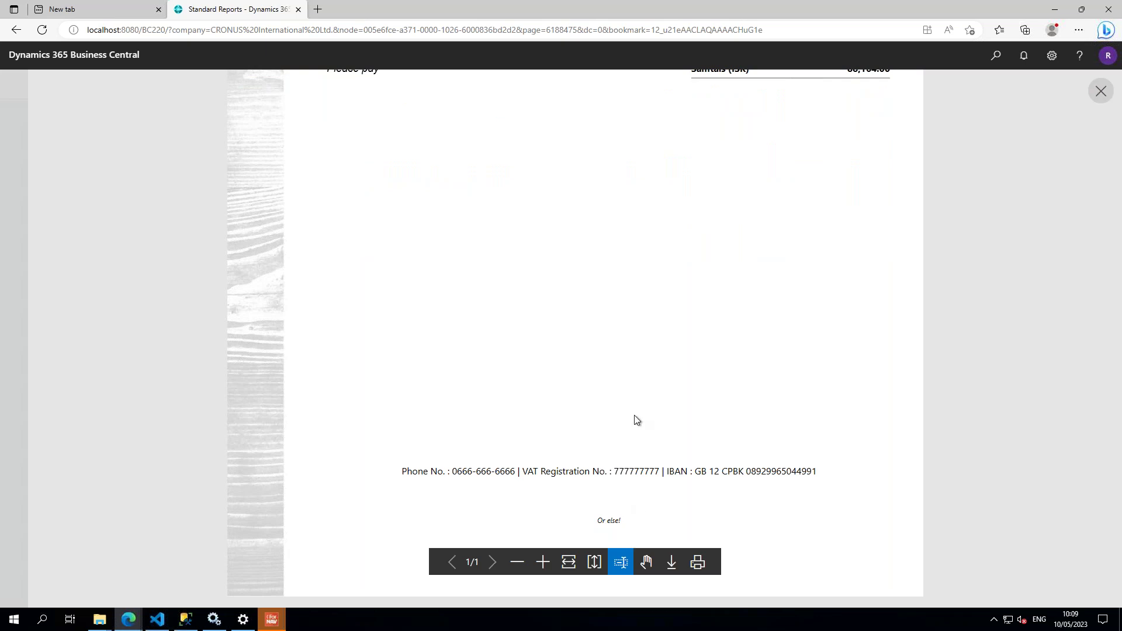
scroll(637, 418, up, 3)
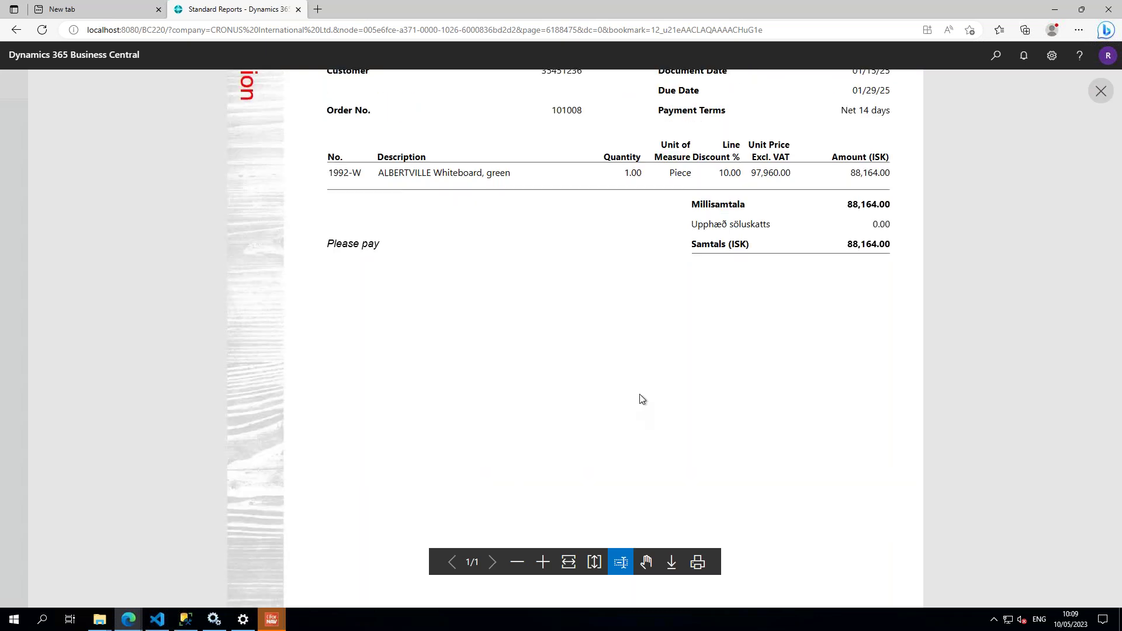
click(1101, 92)
click(714, 168)
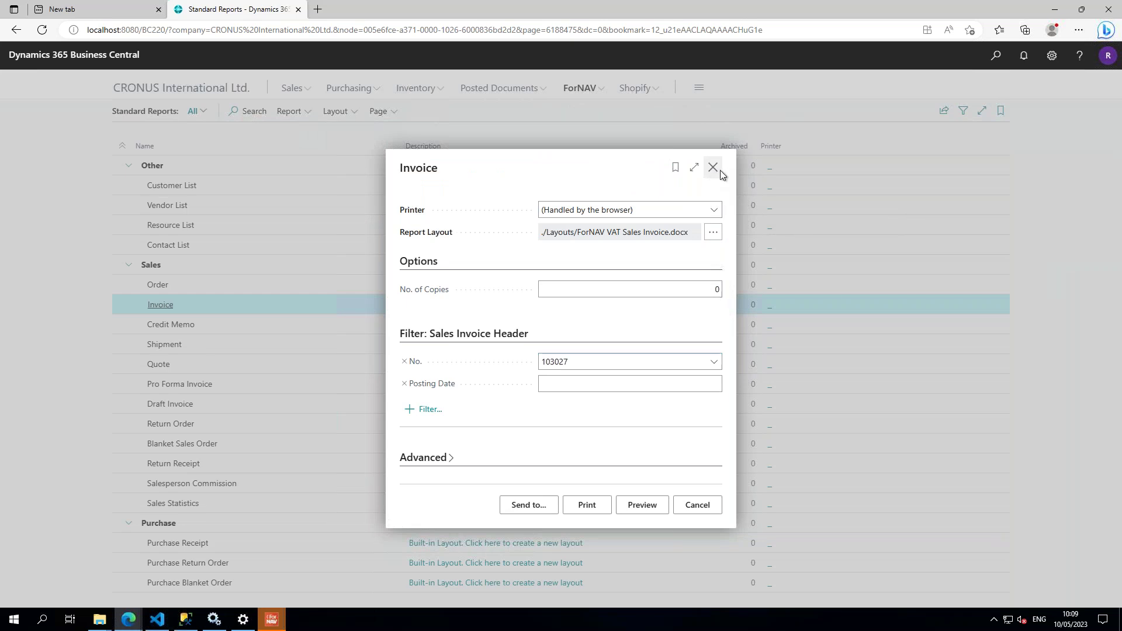
- Switch to the ForNAV Designer and open its Business Central connection settings for editing
click(271, 619)
click(310, 585)
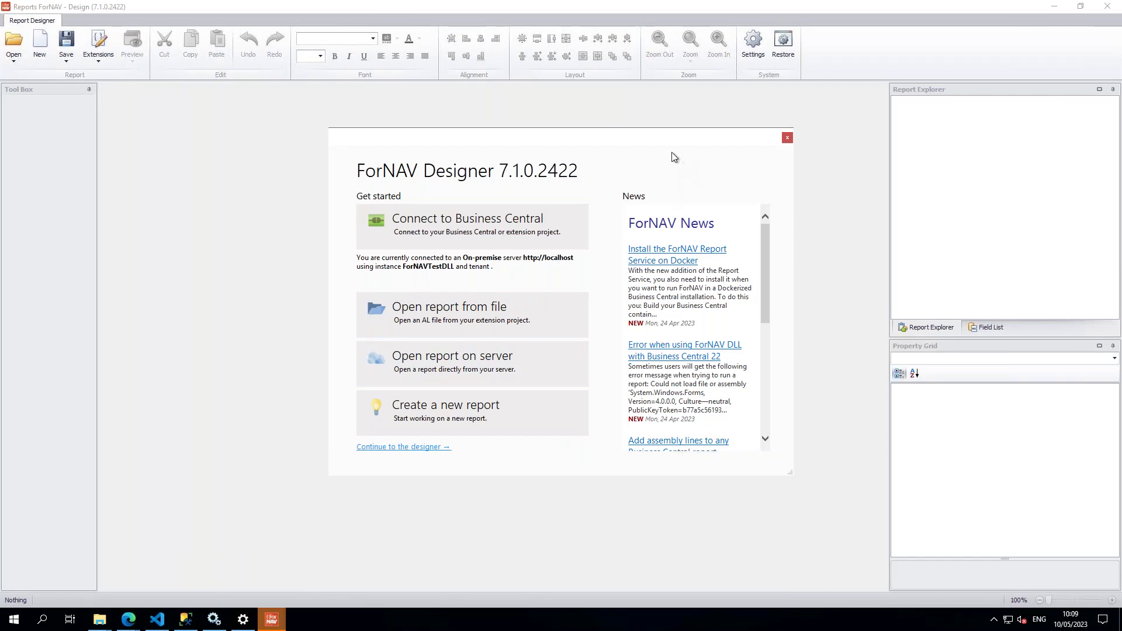
click(526, 233)
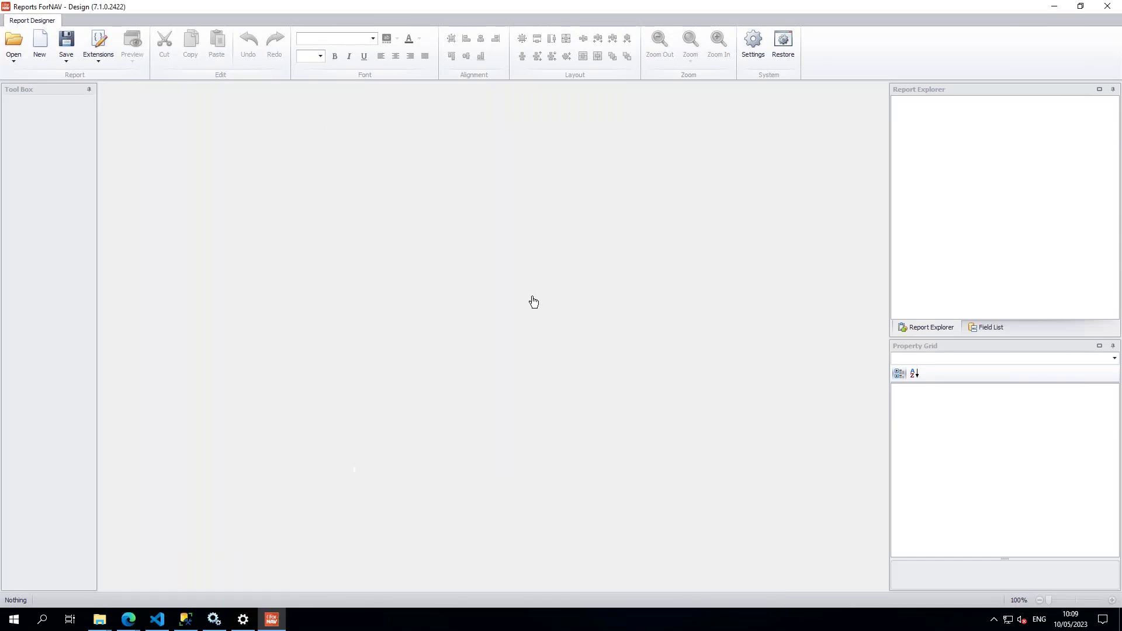
click(644, 251)
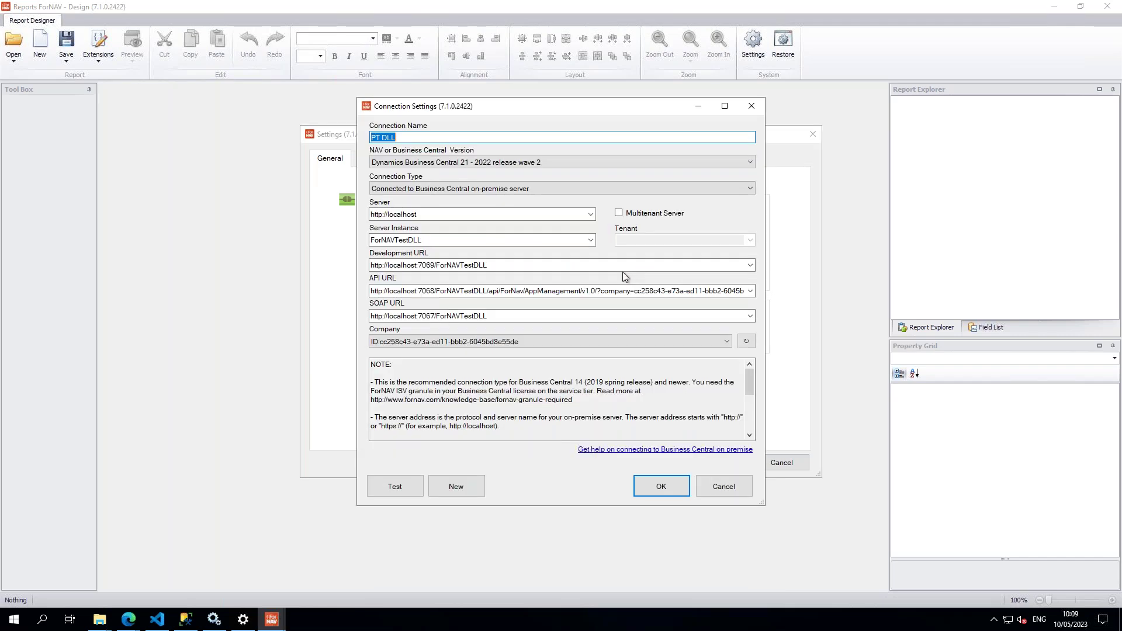
- Set the connection's version to Dynamics Business Central 22 - 2023 release wave 1 and its server instance to BC220
click(411, 137)
click(571, 163)
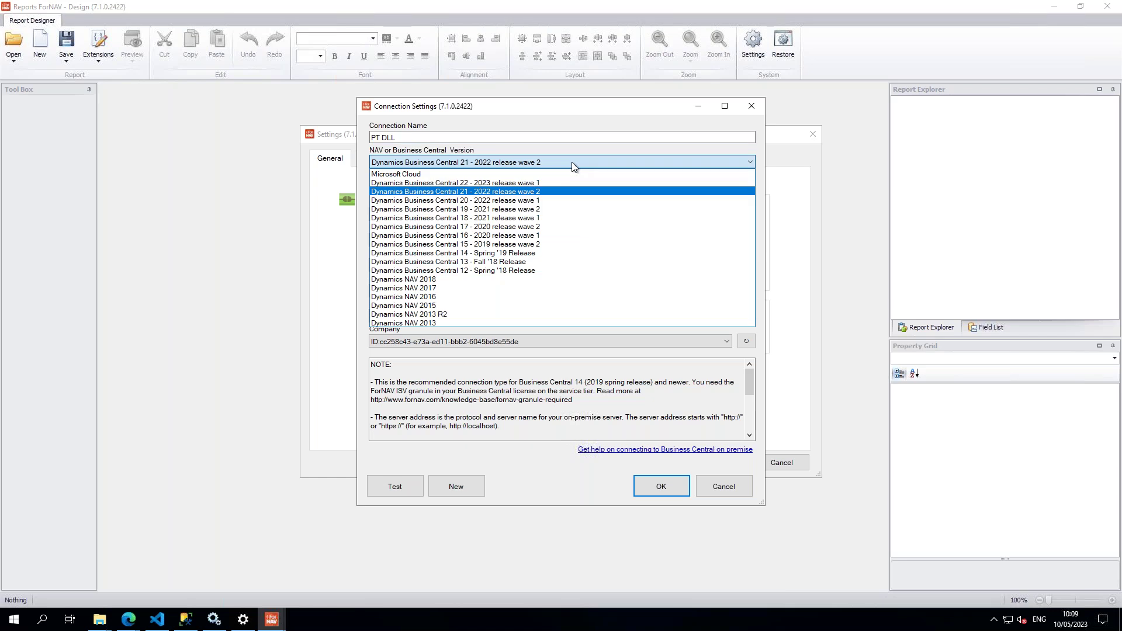
click(546, 183)
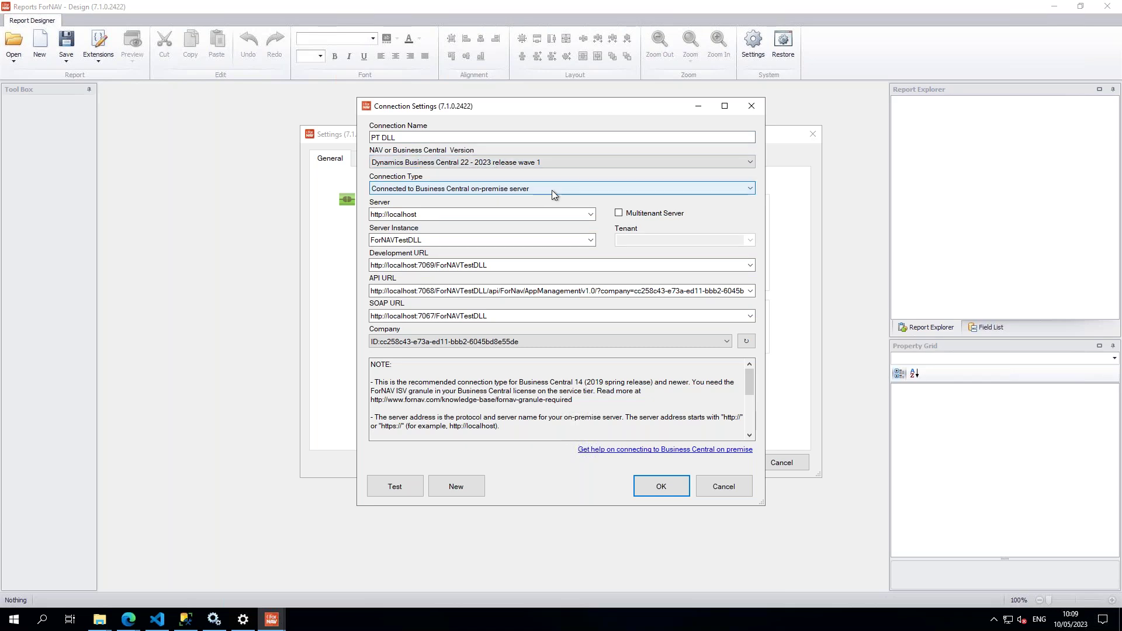
double_click(446, 241)
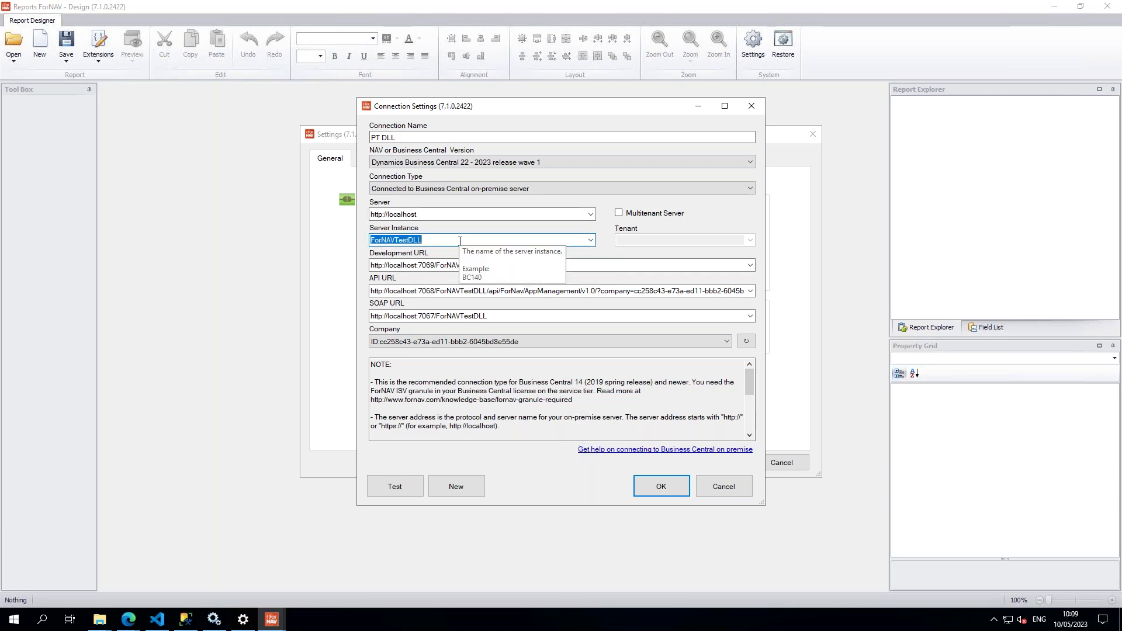
text(BC)
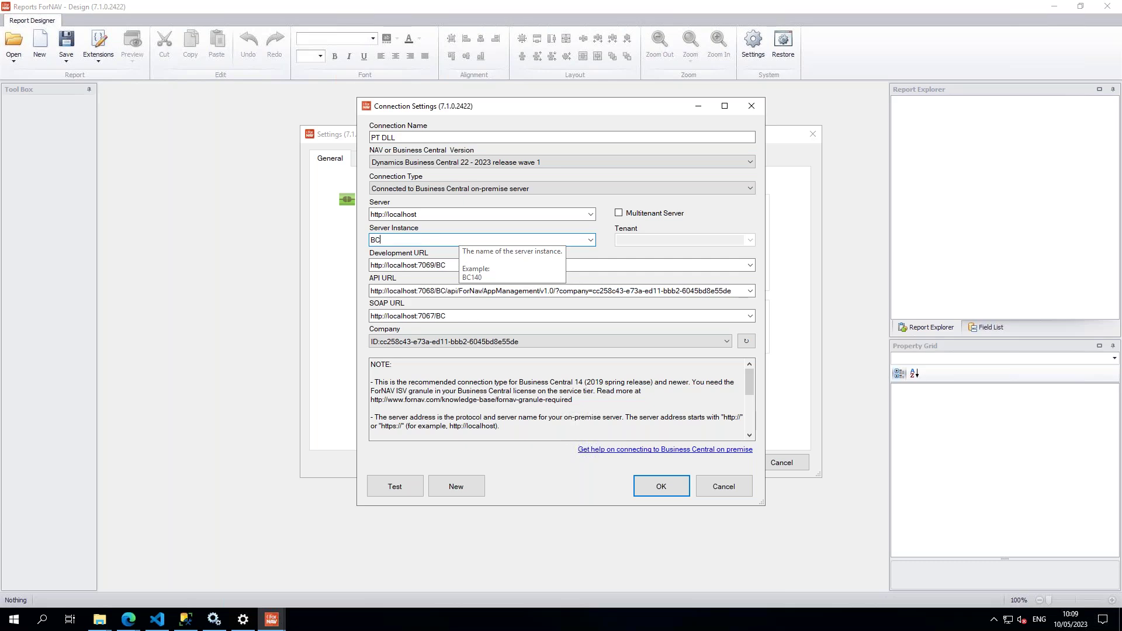
text(220)
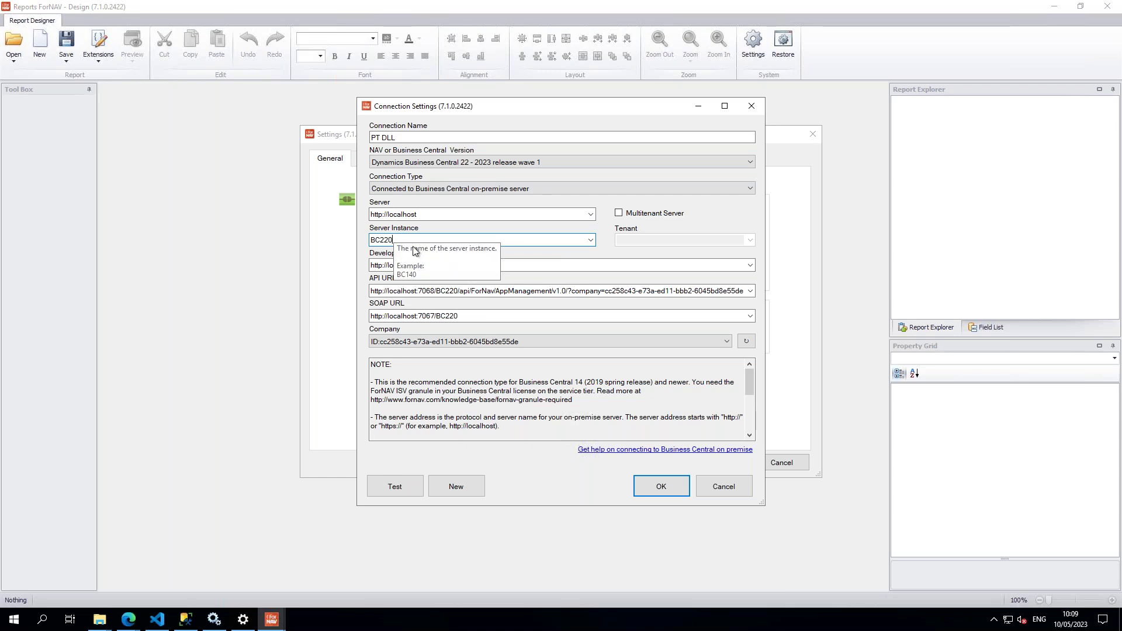
key(Tab)
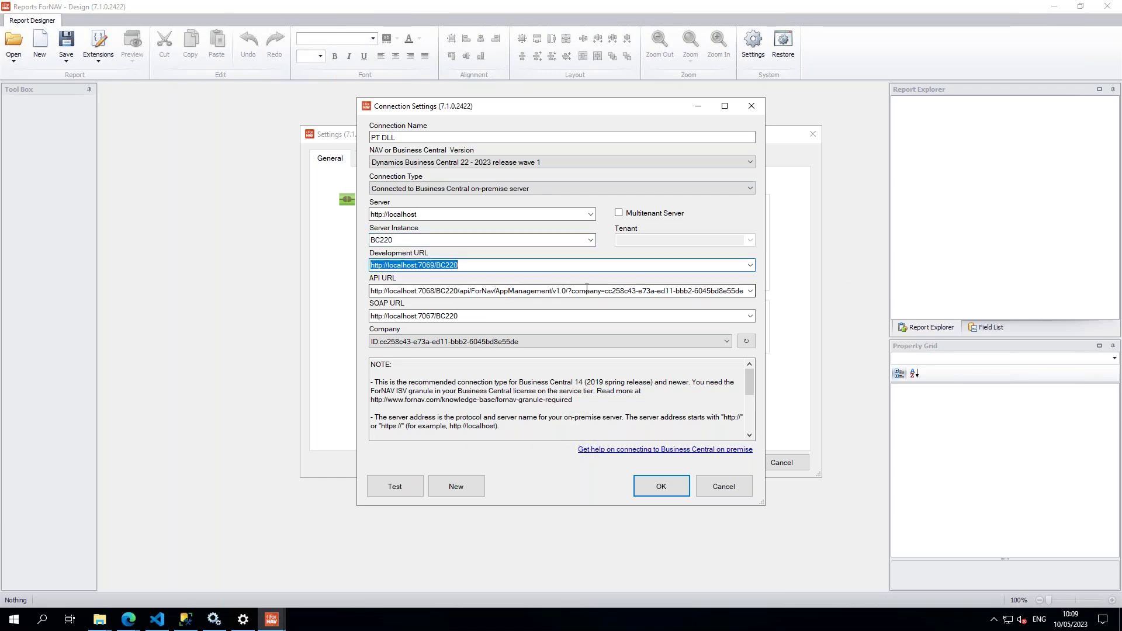
- Change the connection's ports to 7049 in the Development URL, 7048 in the API URL and 7047 in the SOAP URL
click(426, 265)
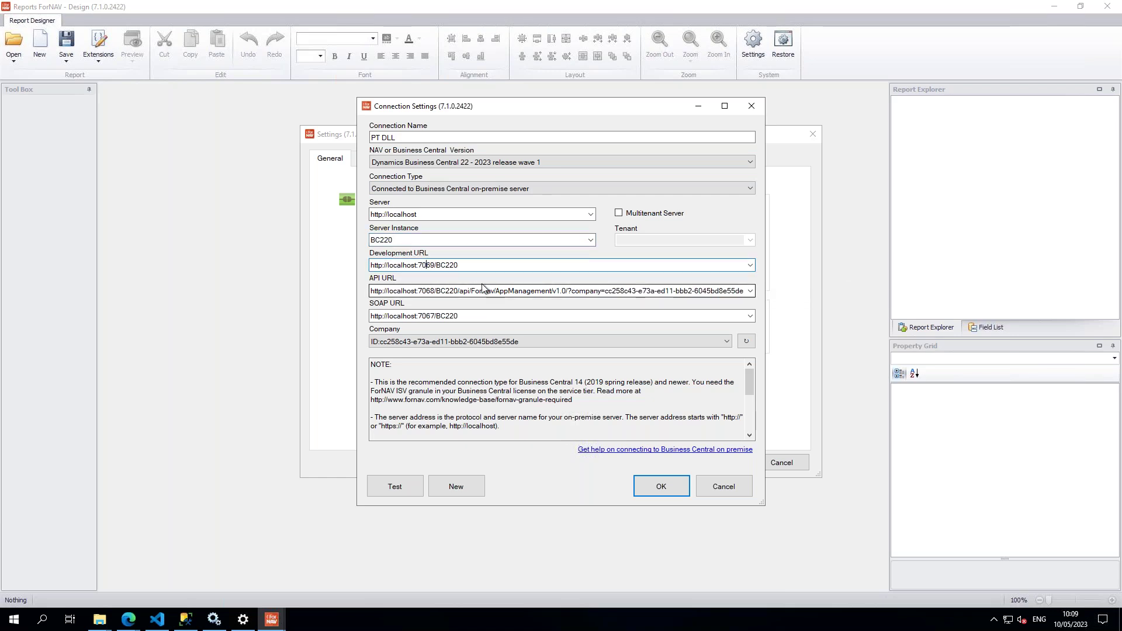
key(Delete)
text(4)
key(Tab)
click(430, 293)
key(BackSpace)
text(4)
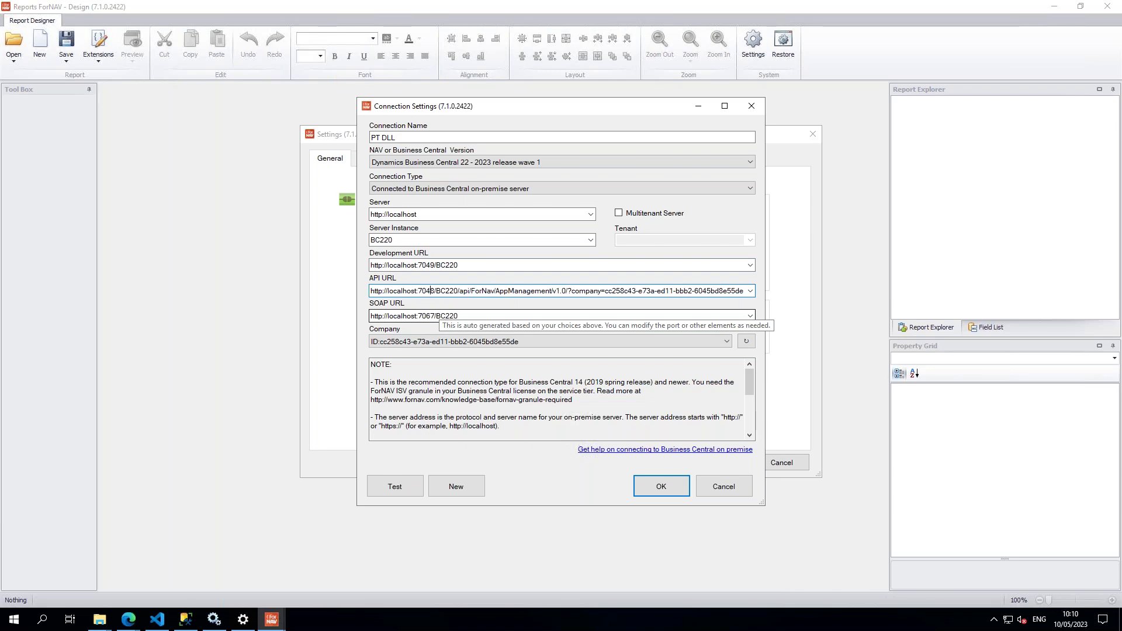
key(Tab)
click(427, 316)
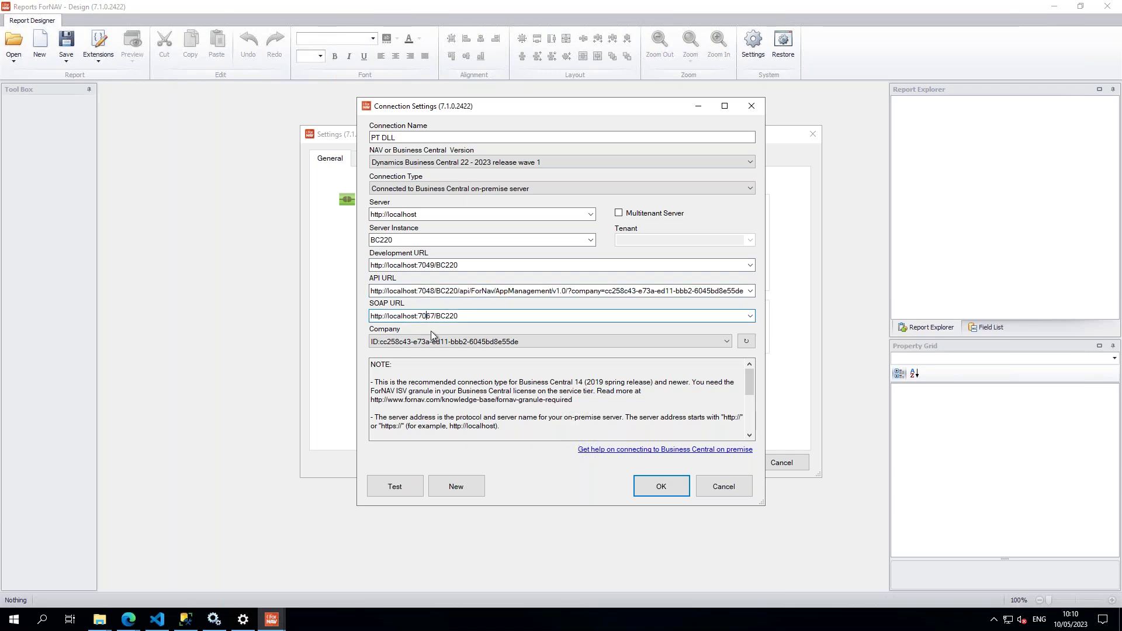
key(Delete)
text(4)
- Refresh the company list, select CRONUS International Ltd., test the connection and try to accept the connection settings
click(746, 342)
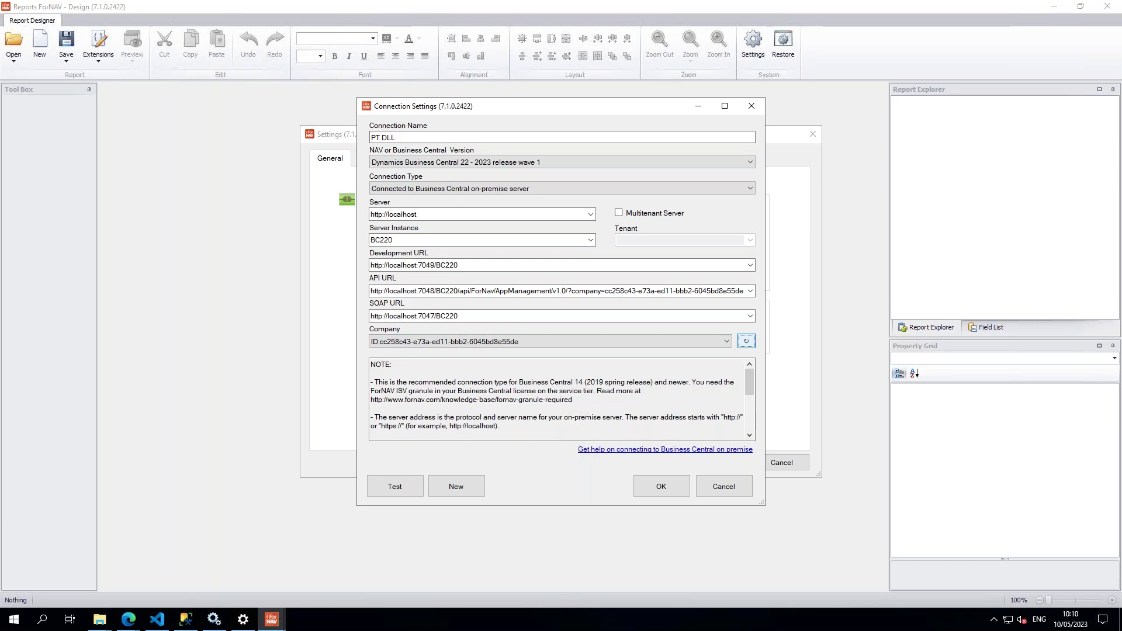
click(681, 342)
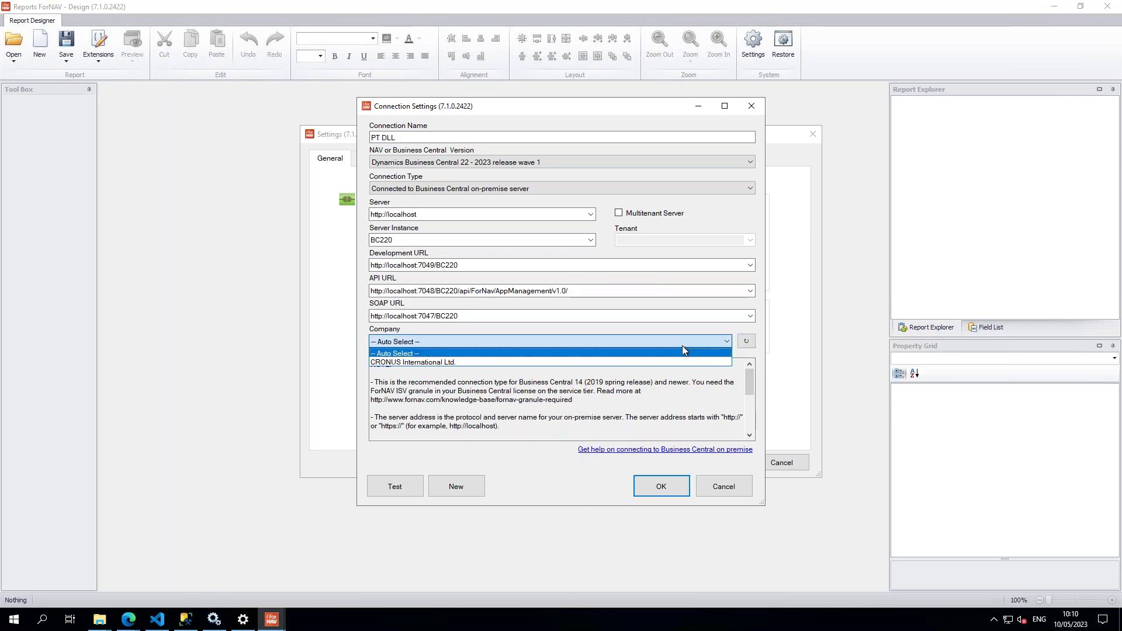
click(577, 362)
click(395, 486)
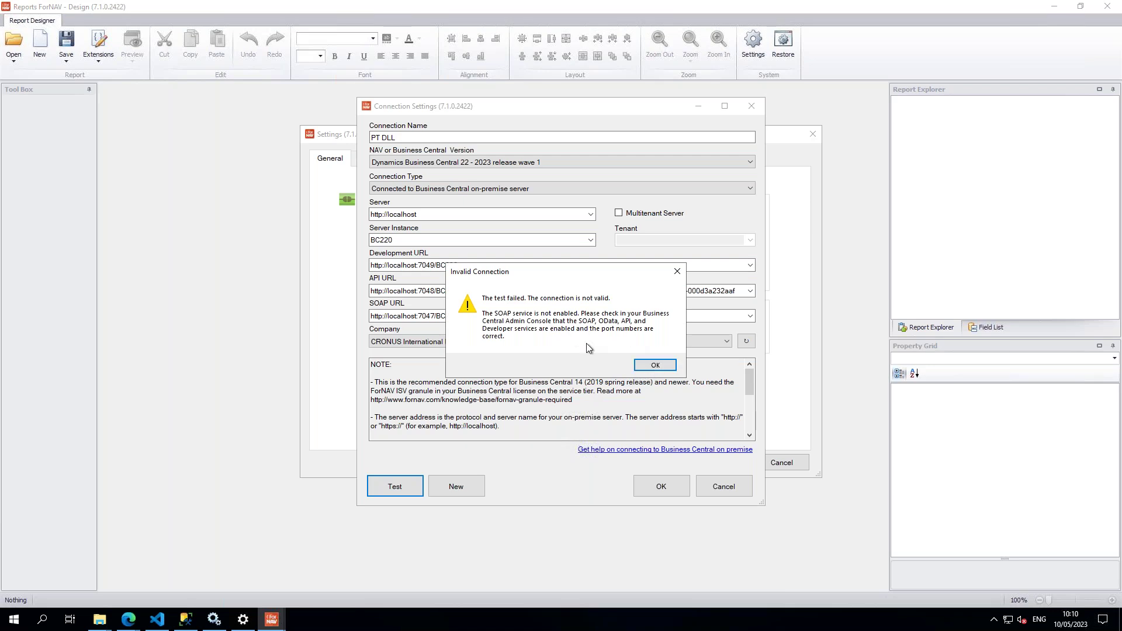
click(647, 369)
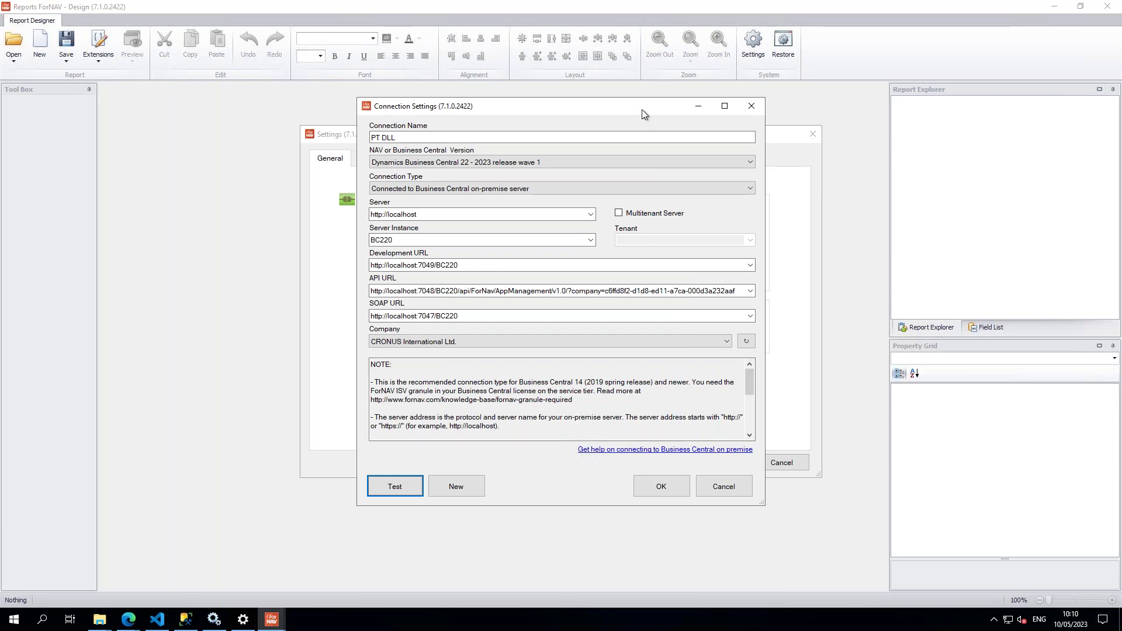
click(661, 491)
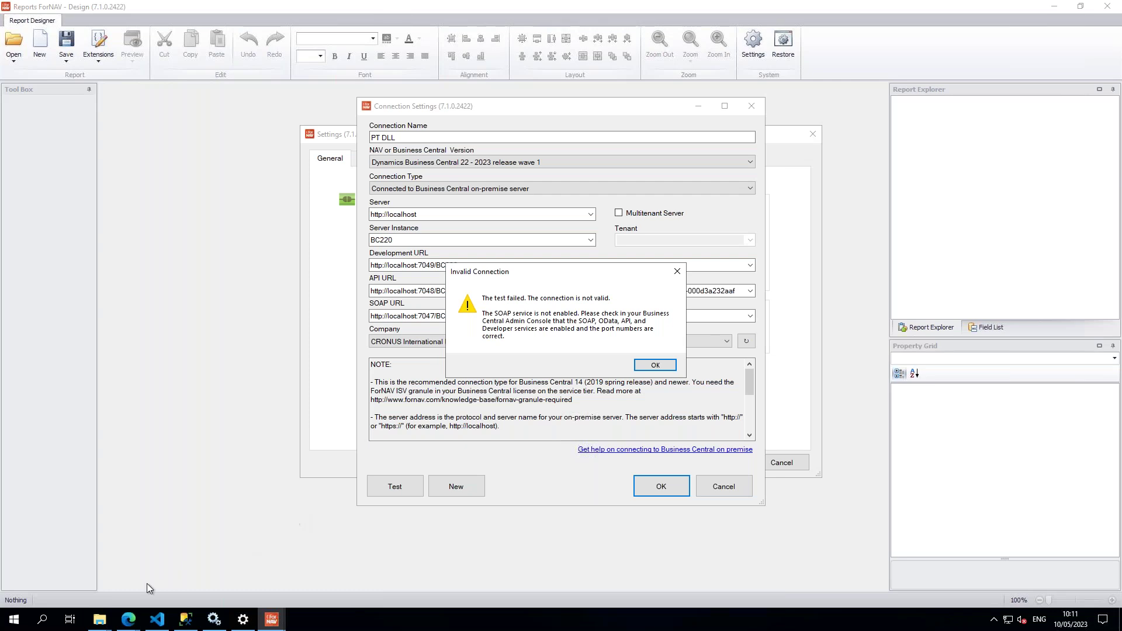
- Switch to File Explorer and browse to the C:\ProgramData\ForNAV\Report Service\Configuration folder
click(99, 619)
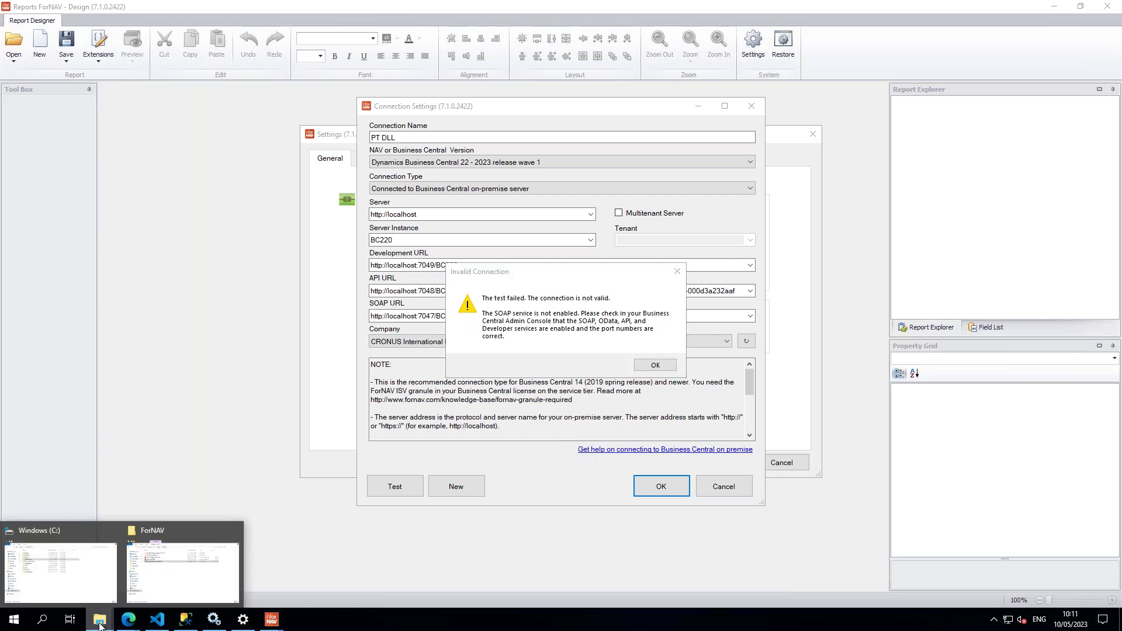
click(80, 574)
click(236, 250)
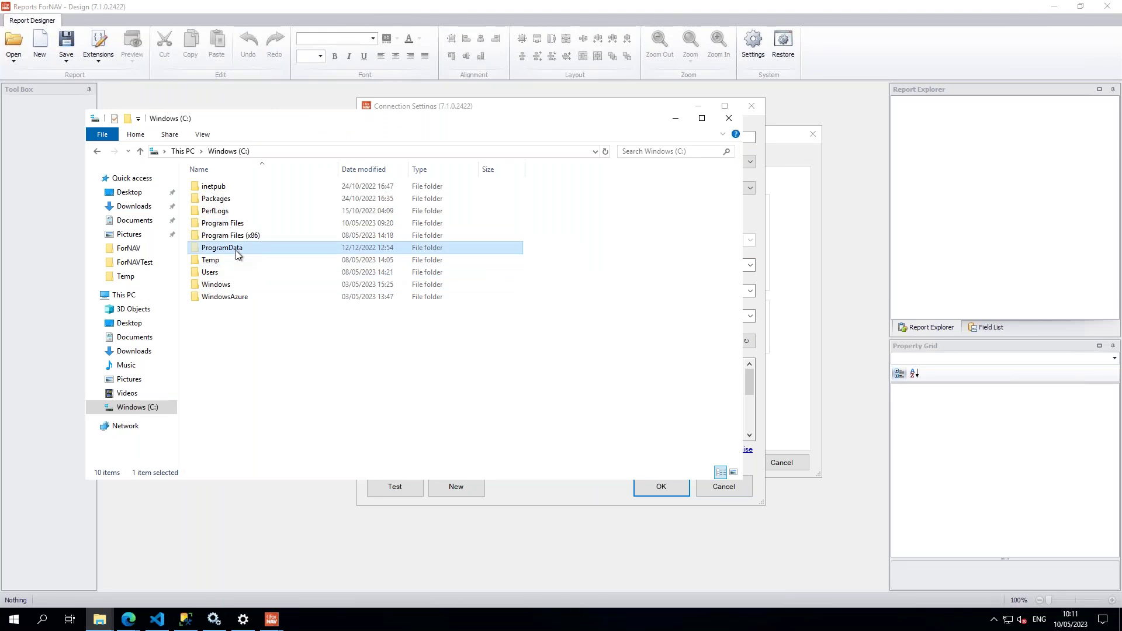
double_click(236, 250)
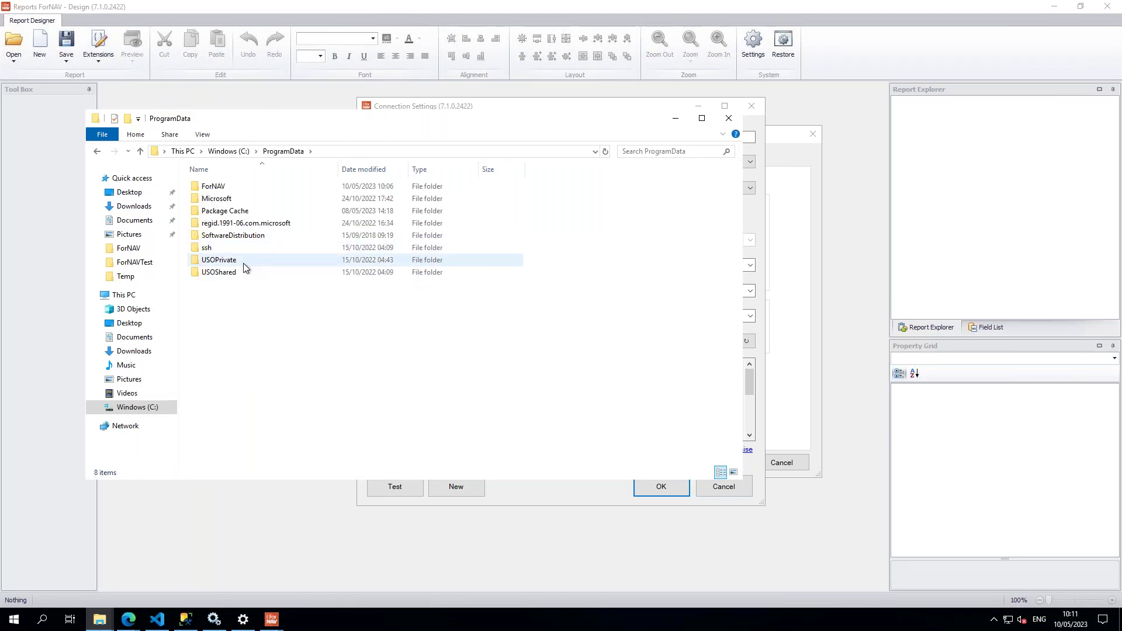
click(994, 620)
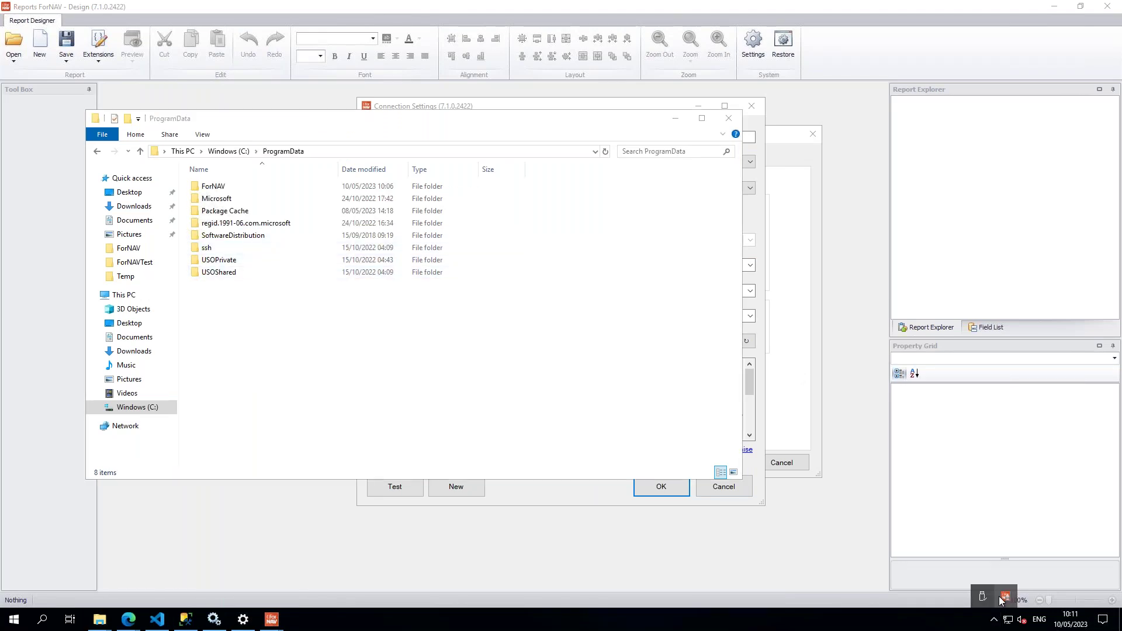
click(534, 431)
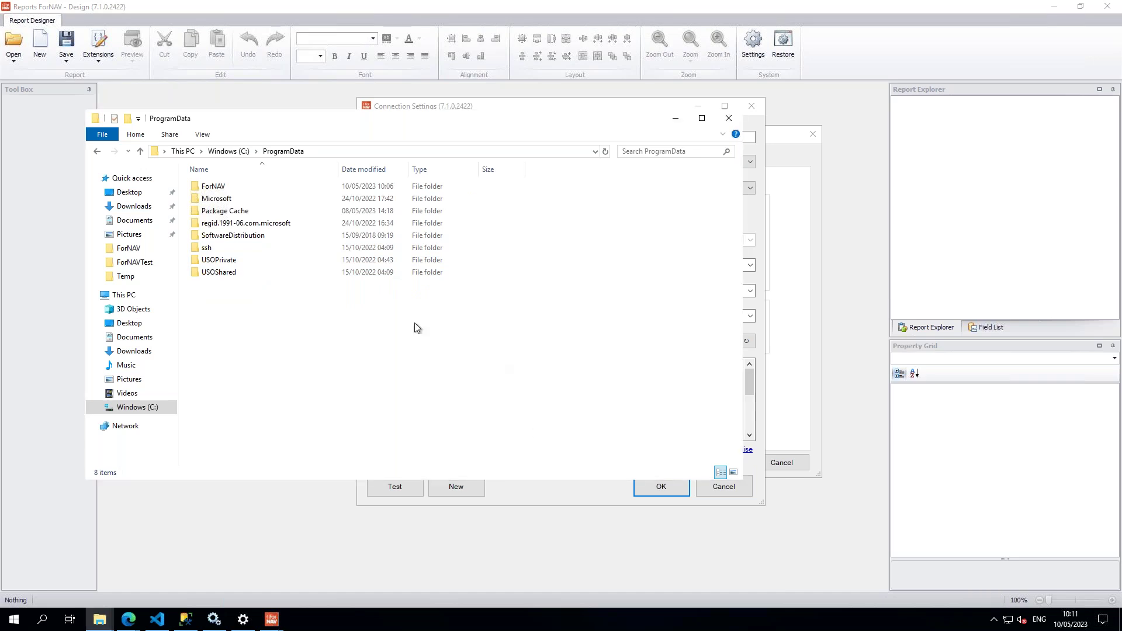
double_click(237, 190)
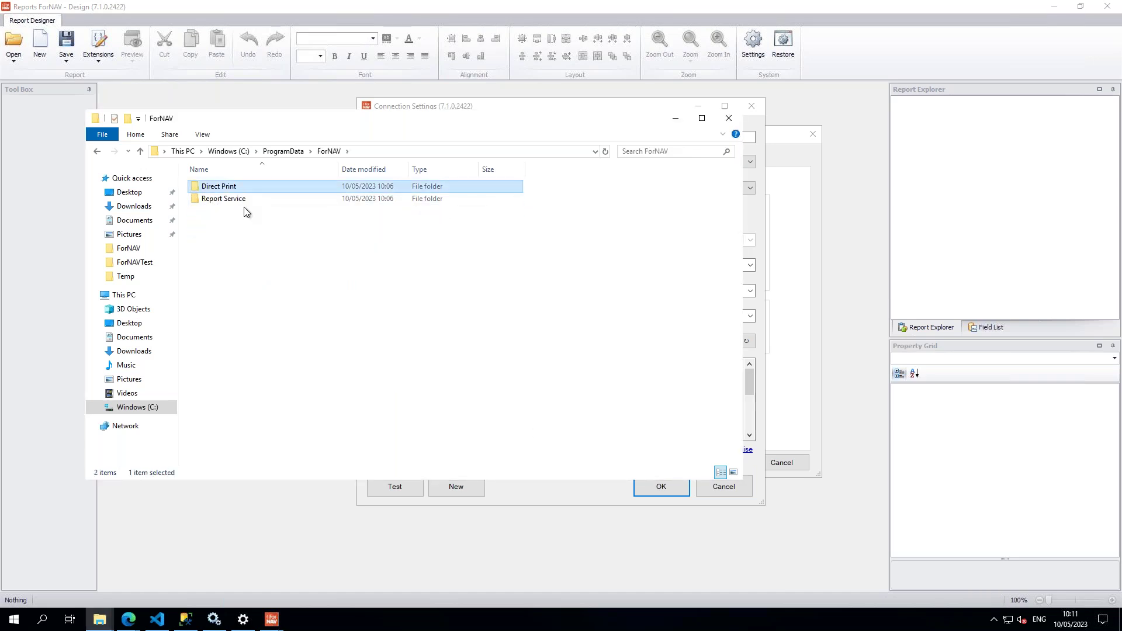
double_click(233, 199)
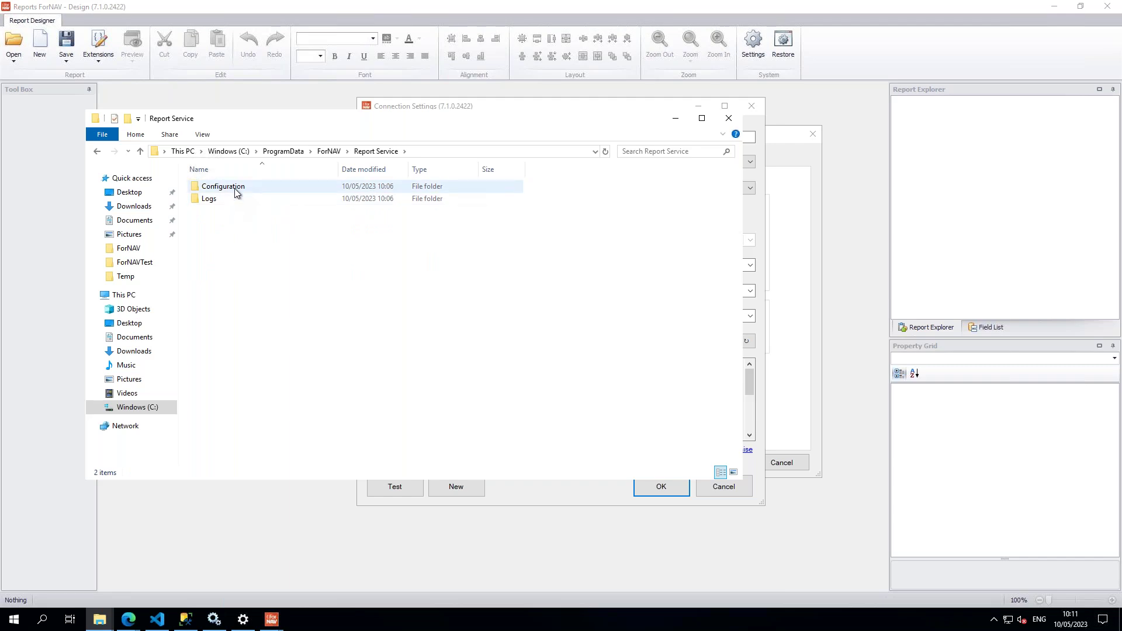
double_click(237, 187)
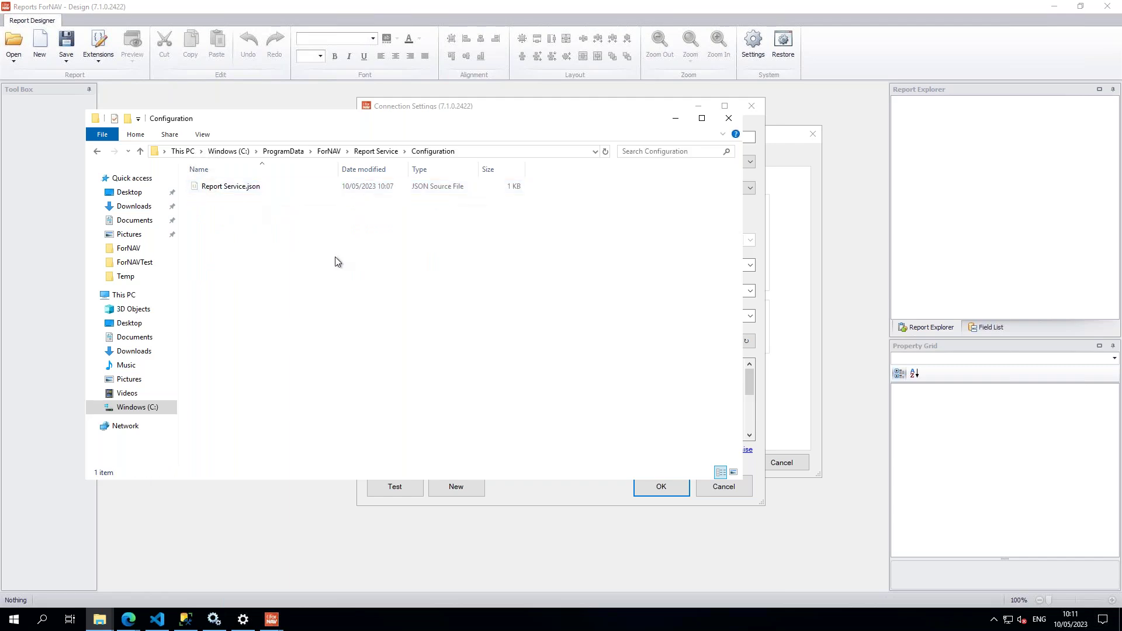
- Open Report Service.json in Visual Studio Code and inspect the report service's Url setting
click(240, 190)
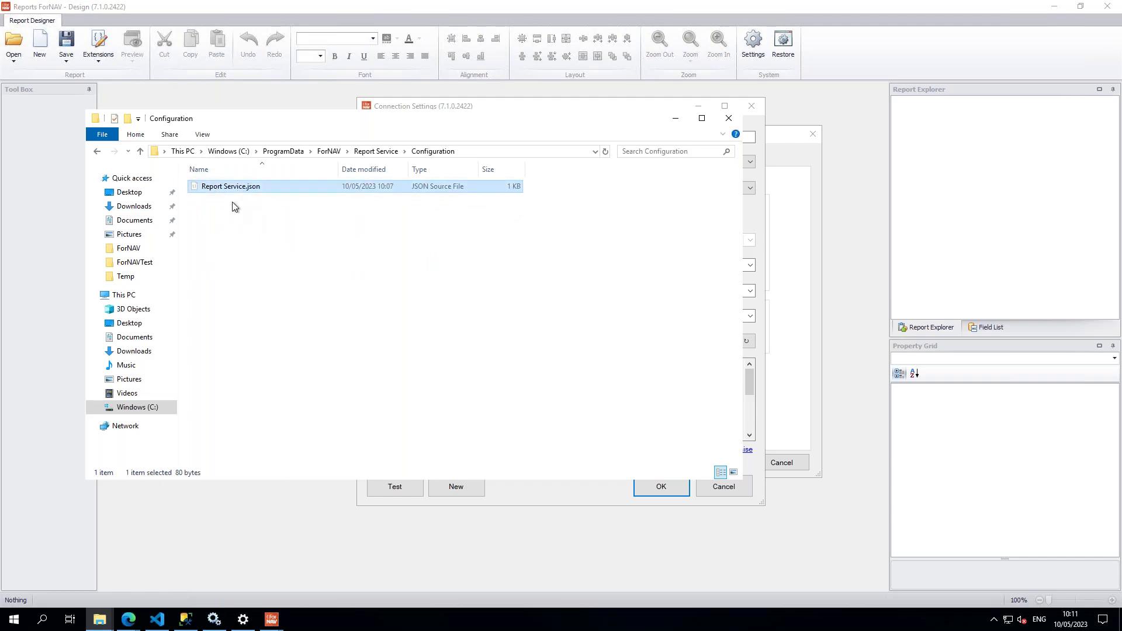
right_click(229, 190)
click(299, 213)
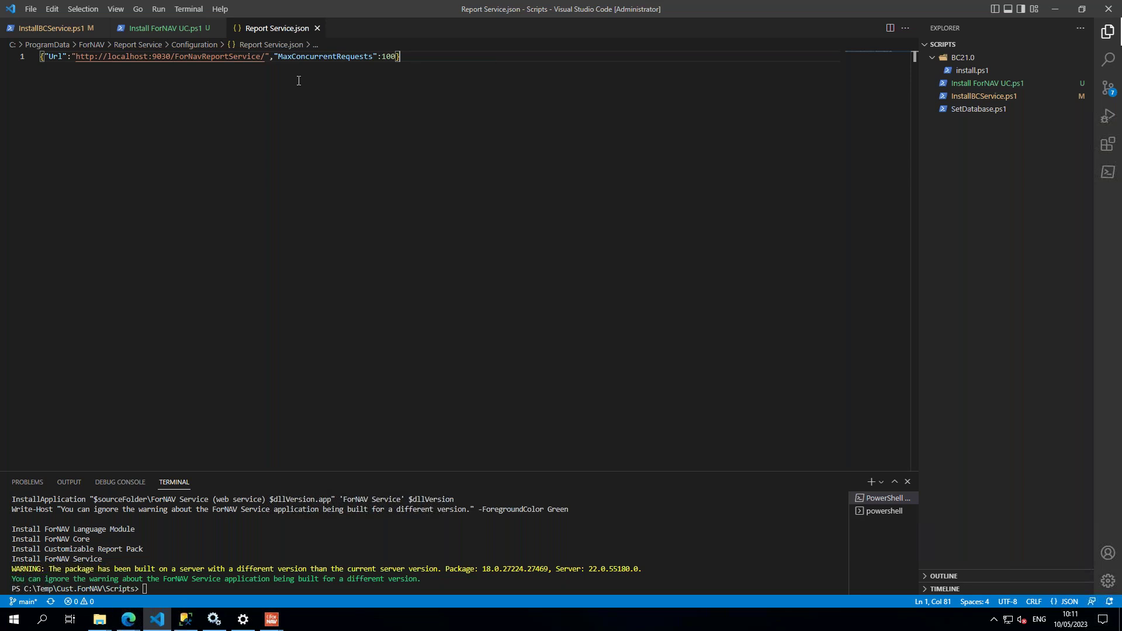
click(238, 56)
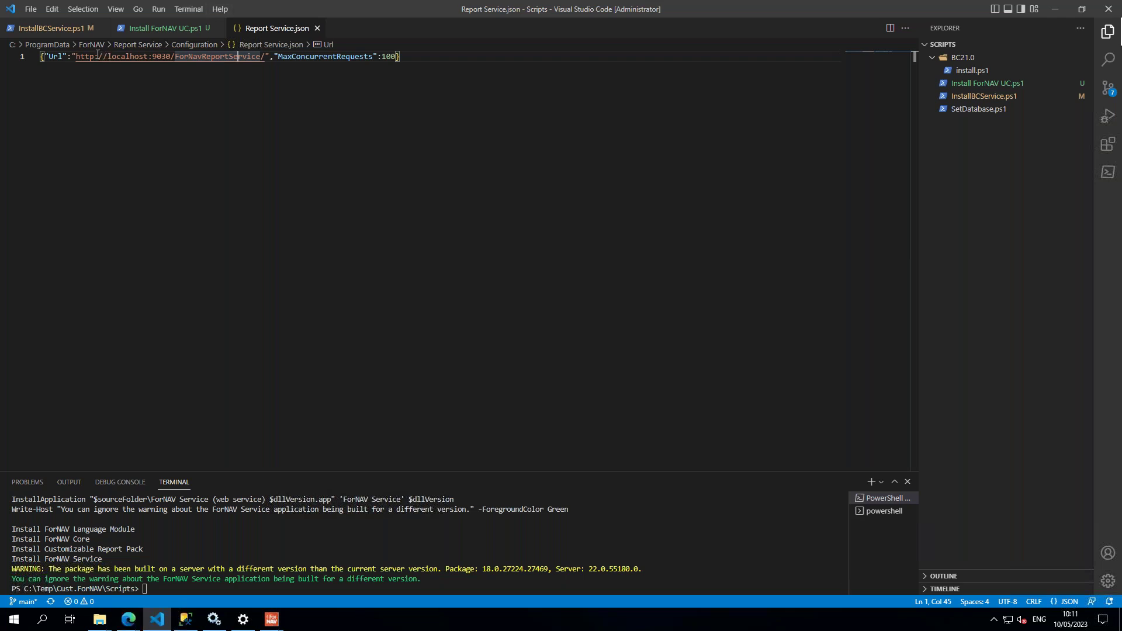
- Switch to the Edge page localhost:9030/ForNavReportService/ and enlarge it to examine the report service's status and requests
mouse_move(129, 619)
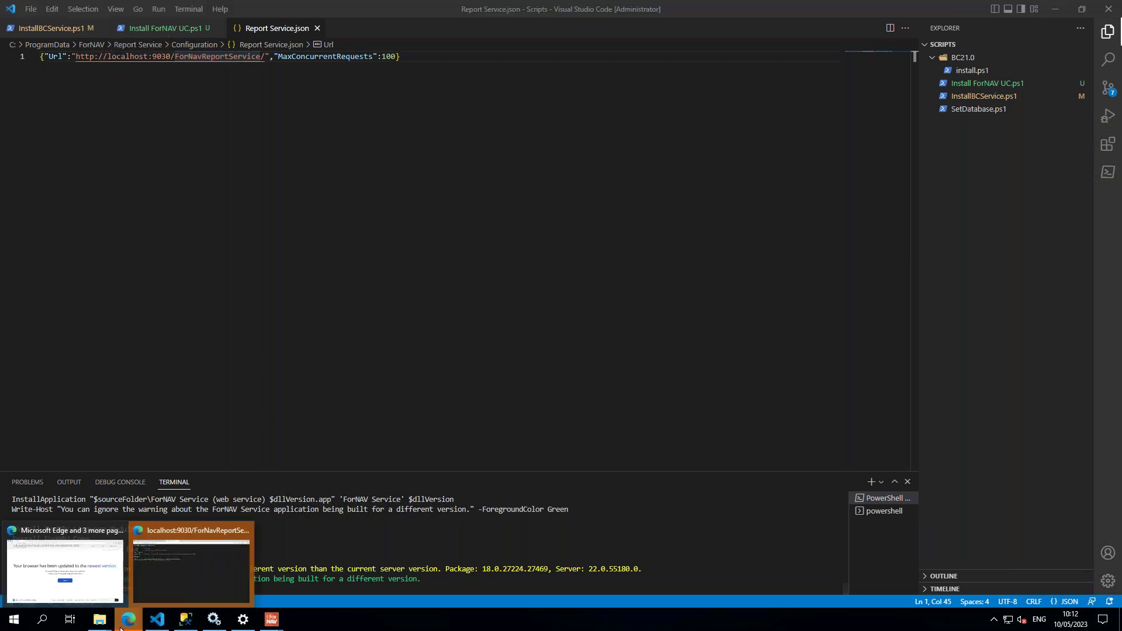
click(203, 550)
ctrl+scroll(439, 286, up, 5)
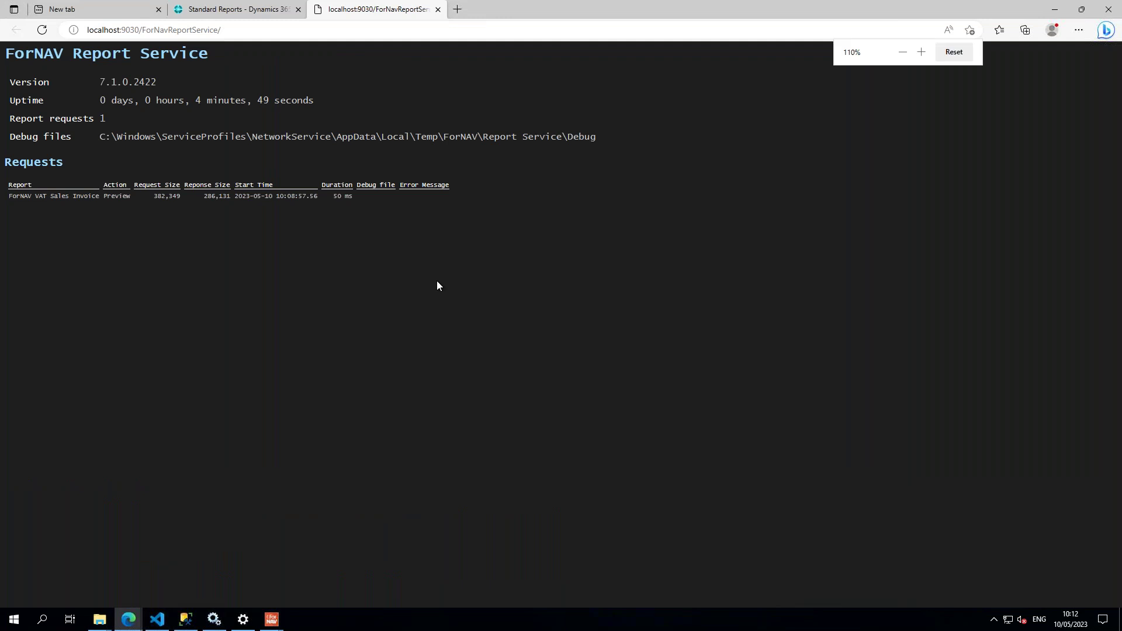